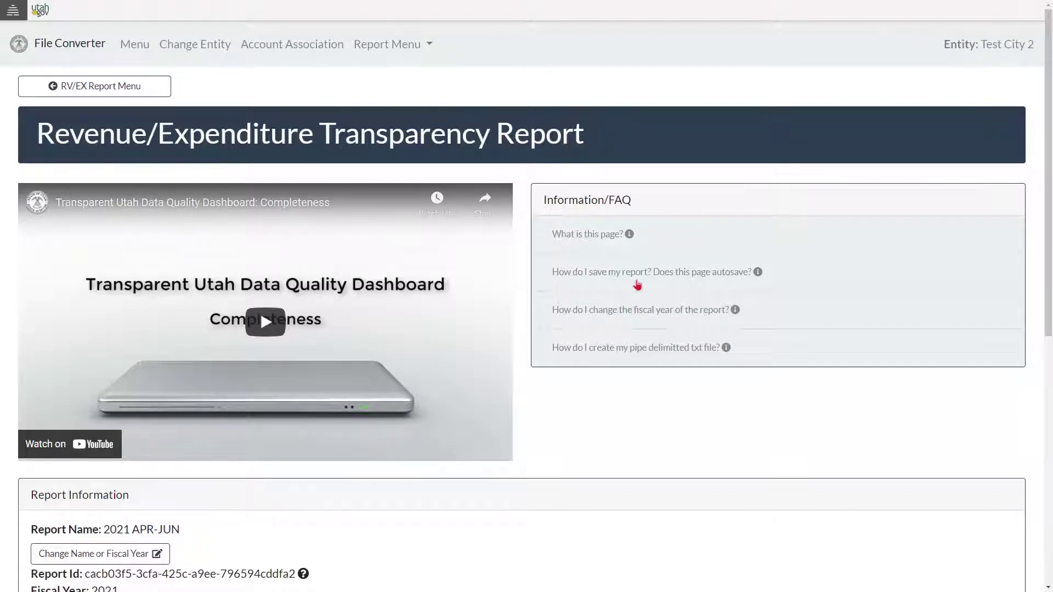
- Read the FAQ answers about saving the report and creating the pipe-delimited txt file
{"action": "left_click", "coordinate": [640, 274]}
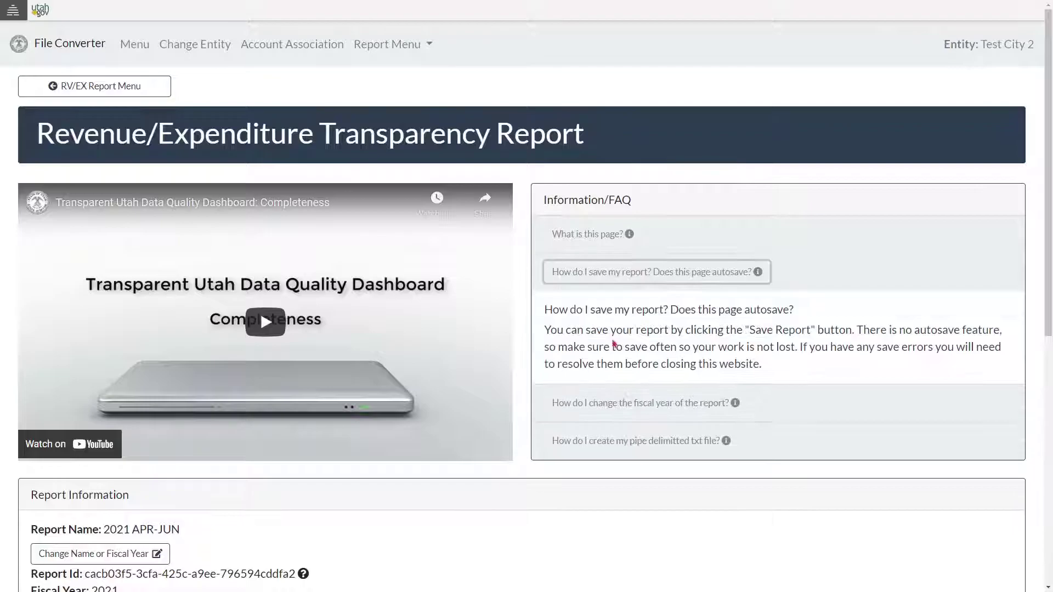
{"action": "left_click", "coordinate": [654, 442]}
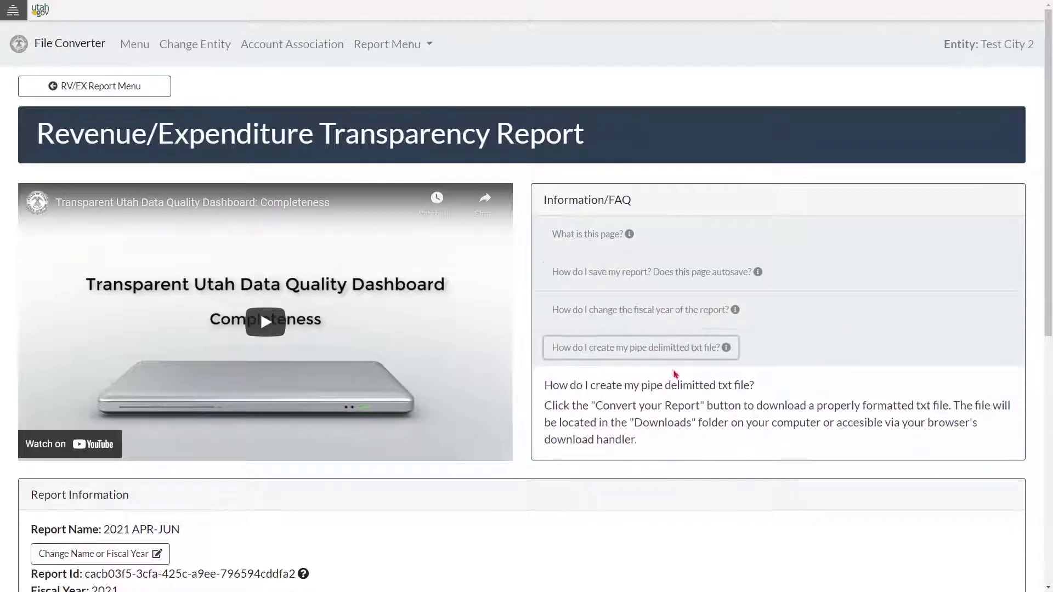
{"action": "left_click", "coordinate": [687, 347]}
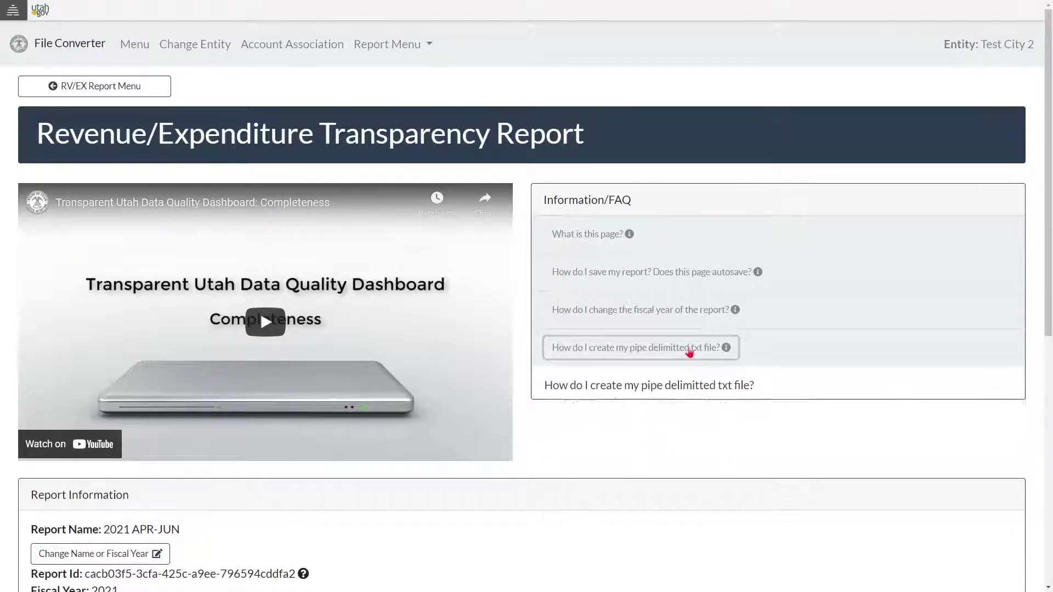
- Review the Report Information details and view the report name and fiscal year edit form without changing anything
{"action": "scroll", "coordinate": [655, 339], "scroll_direction": "down", "scroll_amount": 2}
{"action": "scroll", "coordinate": [653, 338], "scroll_direction": "down", "scroll_amount": 2}
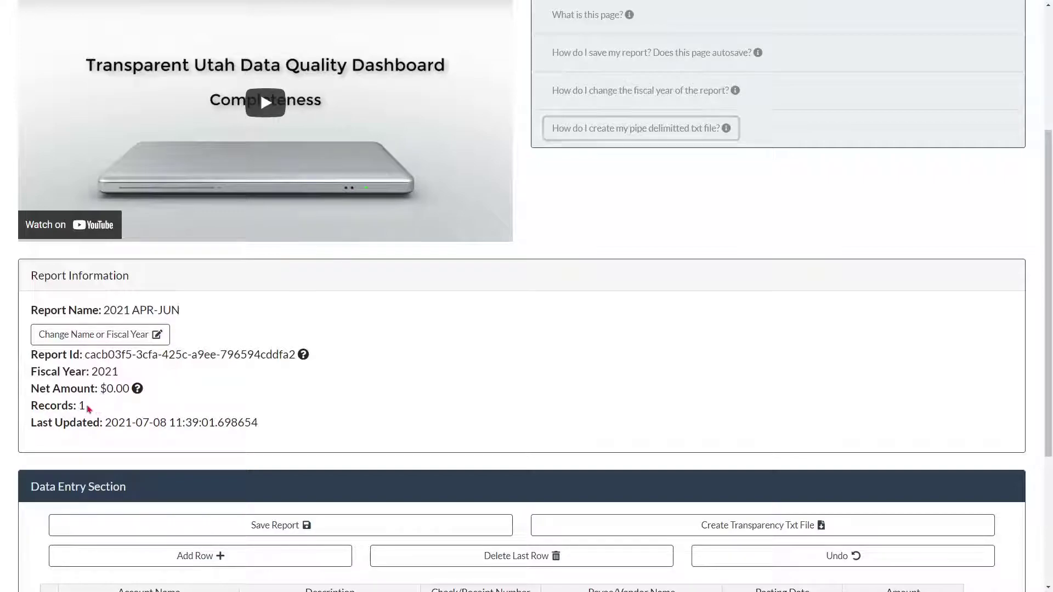
{"action": "left_click_drag", "start_coordinate": [97, 409], "coordinate": [24, 395]}
{"action": "left_click", "coordinate": [114, 410]}
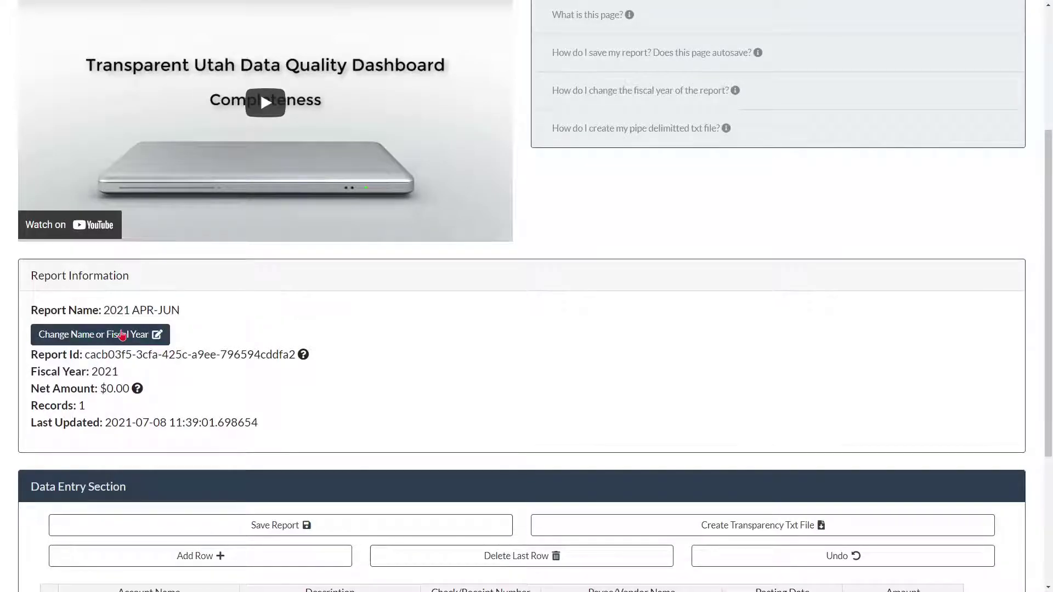
{"action": "left_click", "coordinate": [121, 336]}
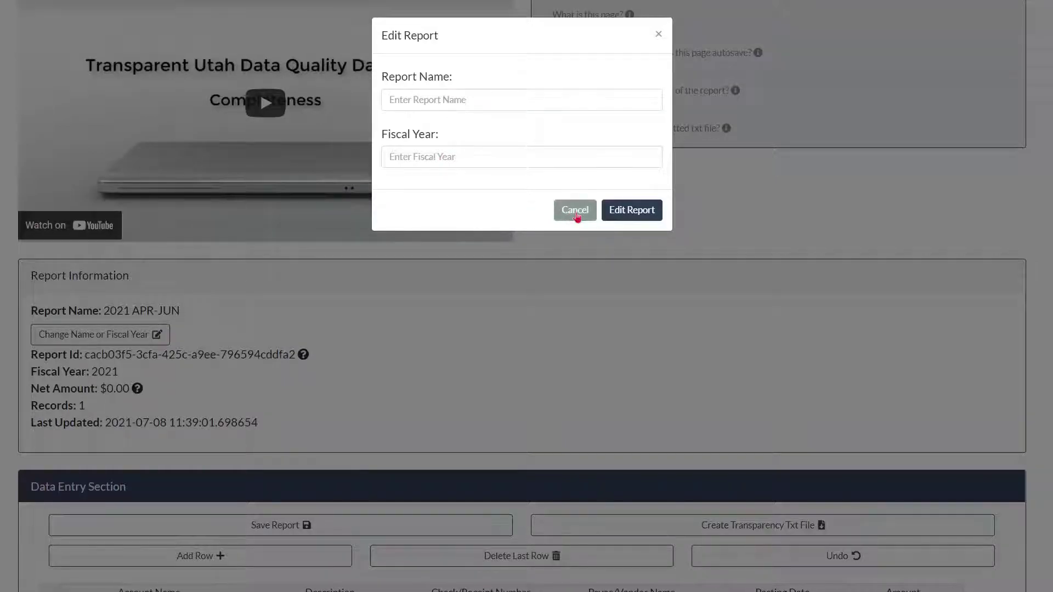
{"action": "left_click", "coordinate": [575, 211]}
- View the account name choices for row 1 of the data entry table
{"action": "scroll", "coordinate": [425, 381], "scroll_direction": "down", "scroll_amount": 2}
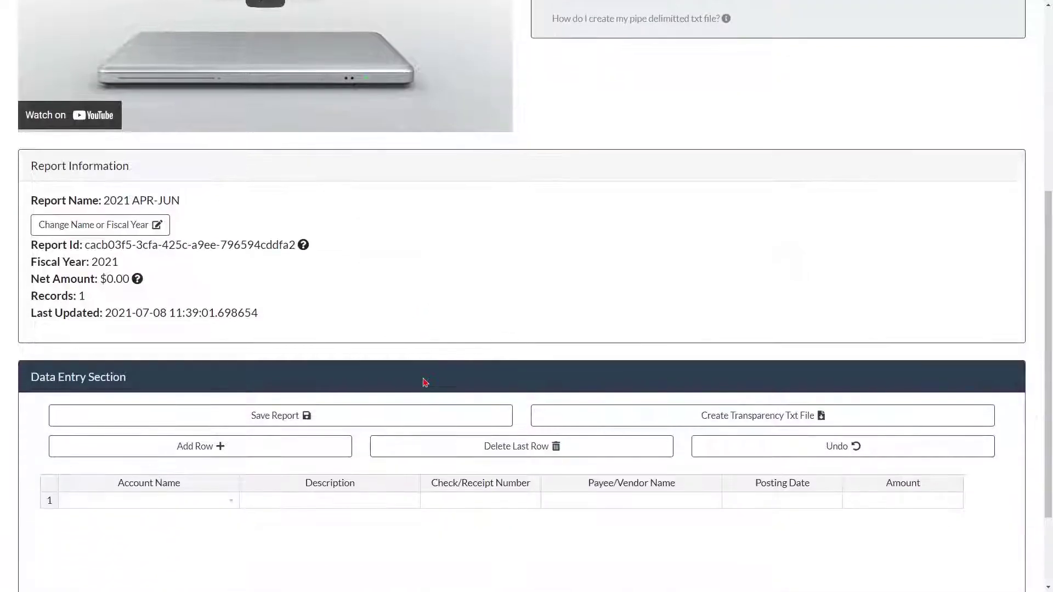
{"action": "scroll", "coordinate": [113, 324], "scroll_direction": "down", "scroll_amount": 1}
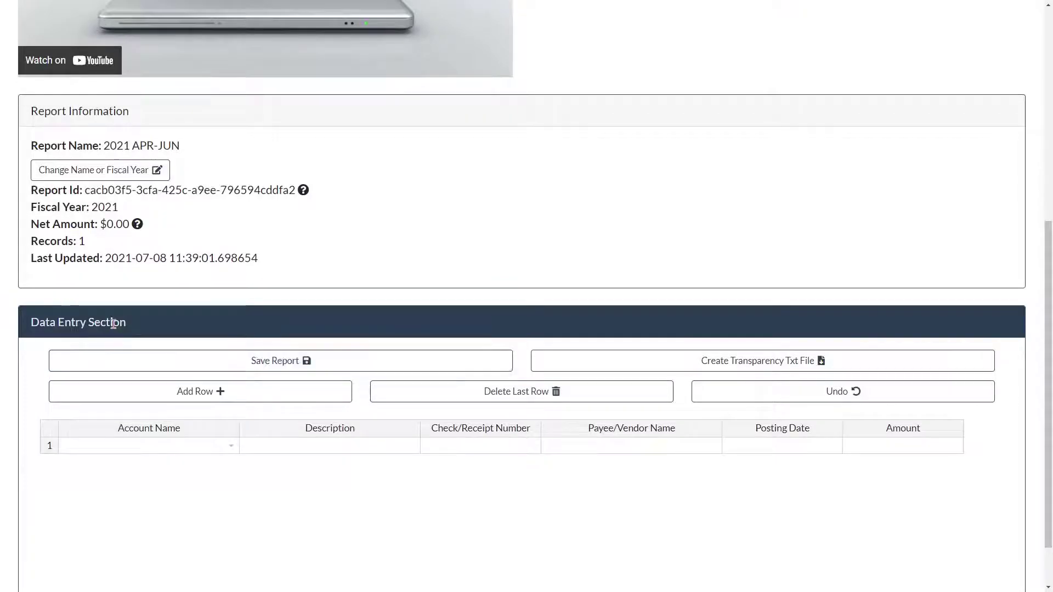
{"action": "scroll", "coordinate": [132, 324], "scroll_direction": "down", "scroll_amount": 1}
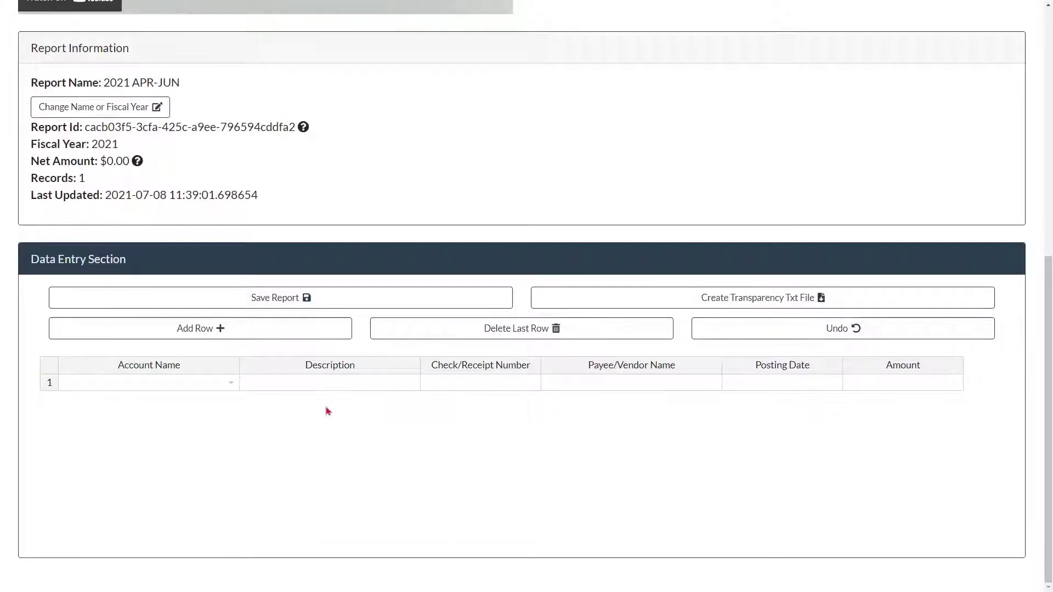
{"action": "left_click", "coordinate": [231, 389]}
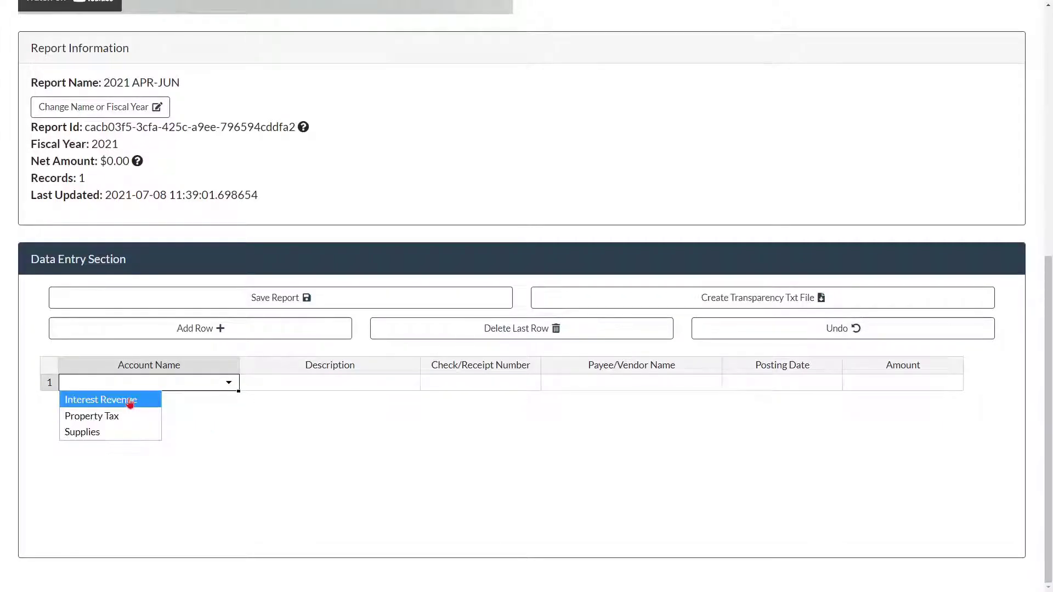
{"action": "left_click", "coordinate": [265, 434]}
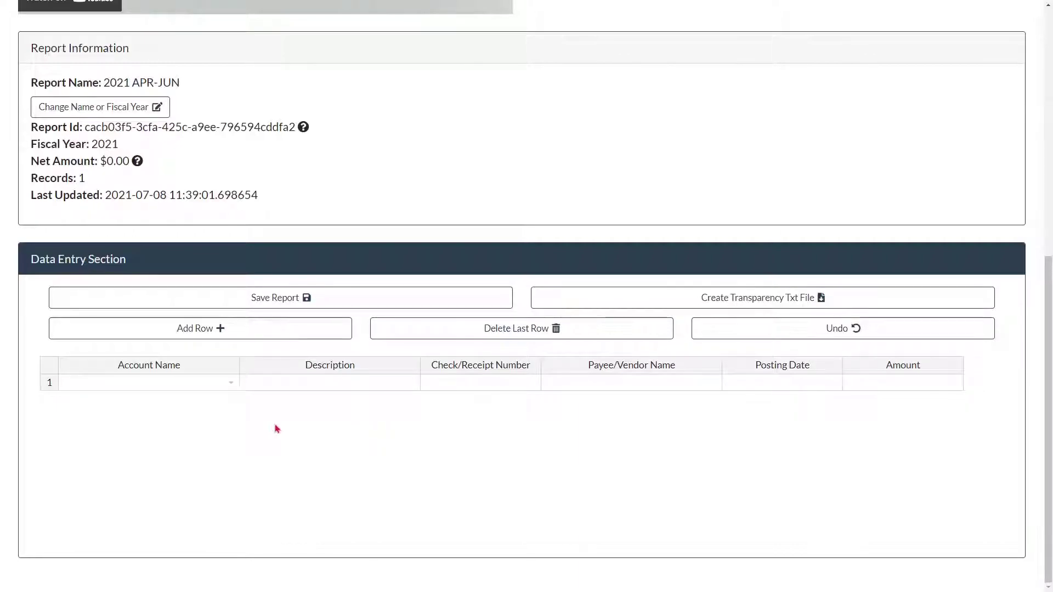
- Set both the account name and the description of row 1 to Interest Revenue
{"action": "left_click", "coordinate": [231, 388]}
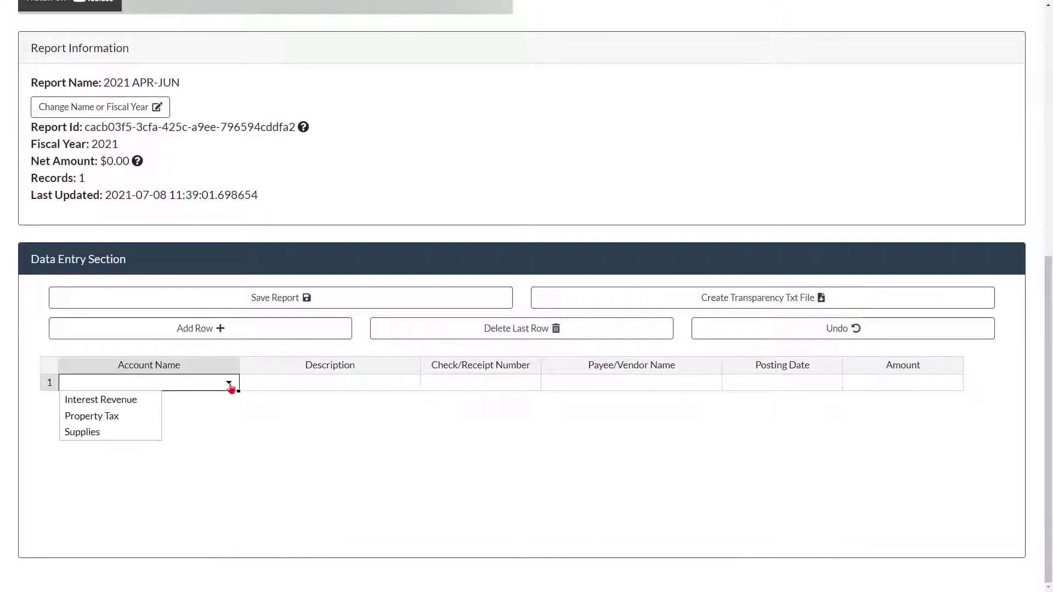
{"action": "left_click", "coordinate": [148, 404]}
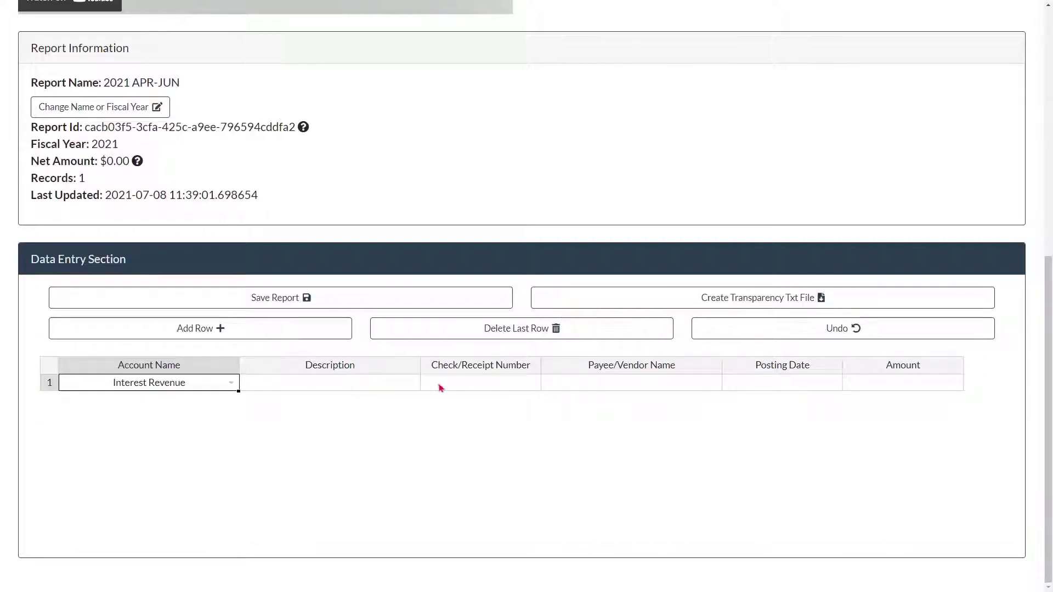
{"action": "left_click", "coordinate": [370, 385]}
{"action": "type", "text": "Interest Revenue"}
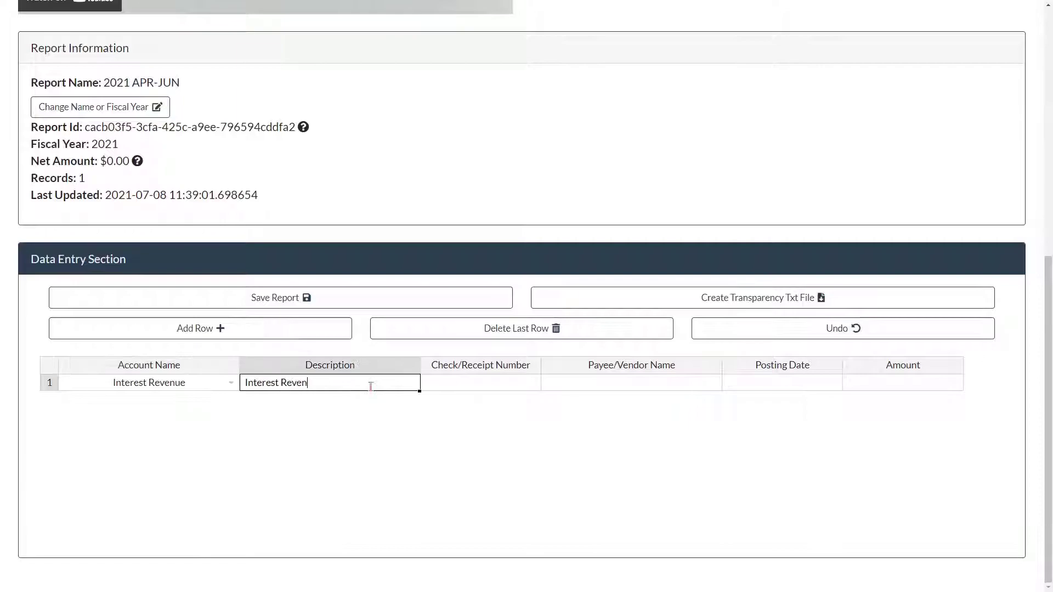
{"action": "key", "text": "Tab"}
- Complete row 1 with payee Not Applicable, posting date 04/01/2021 and amount 500.5, and save the report
{"action": "key", "text": "Tab"}
{"action": "type", "text": "Not Applicable"}
{"action": "key", "text": "Tab"}
{"action": "type", "text": "04/01/2021"}
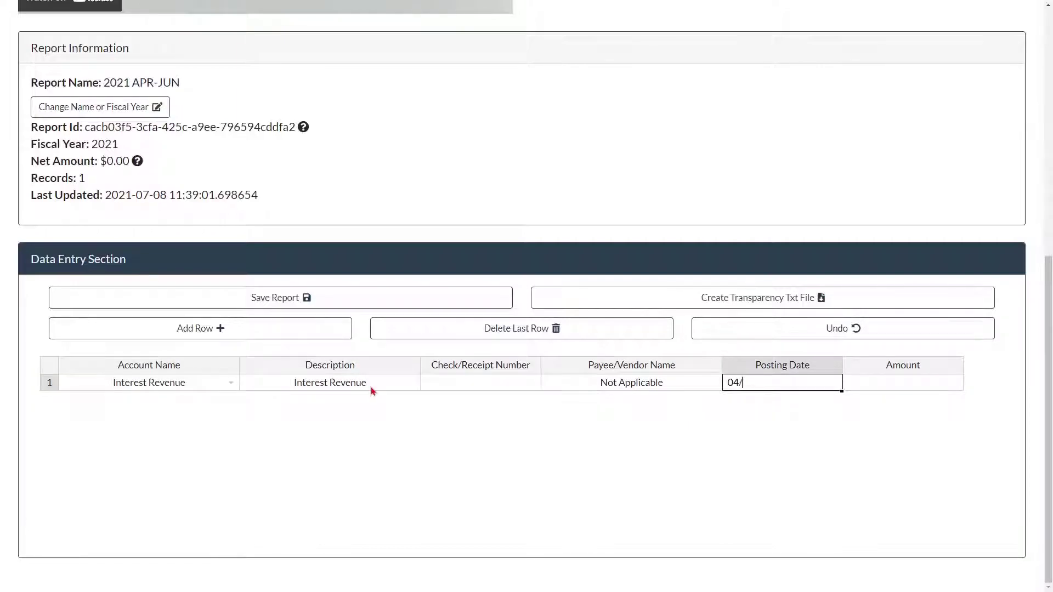
{"action": "key", "text": "Tab"}
{"action": "type", "text": "500.5"}
{"action": "left_click", "coordinate": [174, 426]}
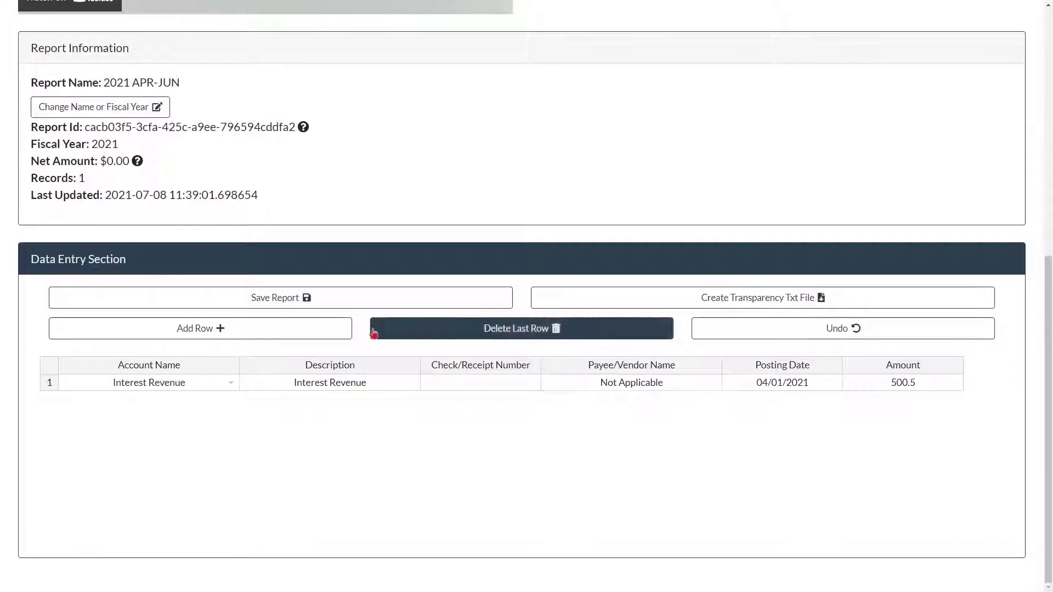
{"action": "left_click", "coordinate": [338, 308]}
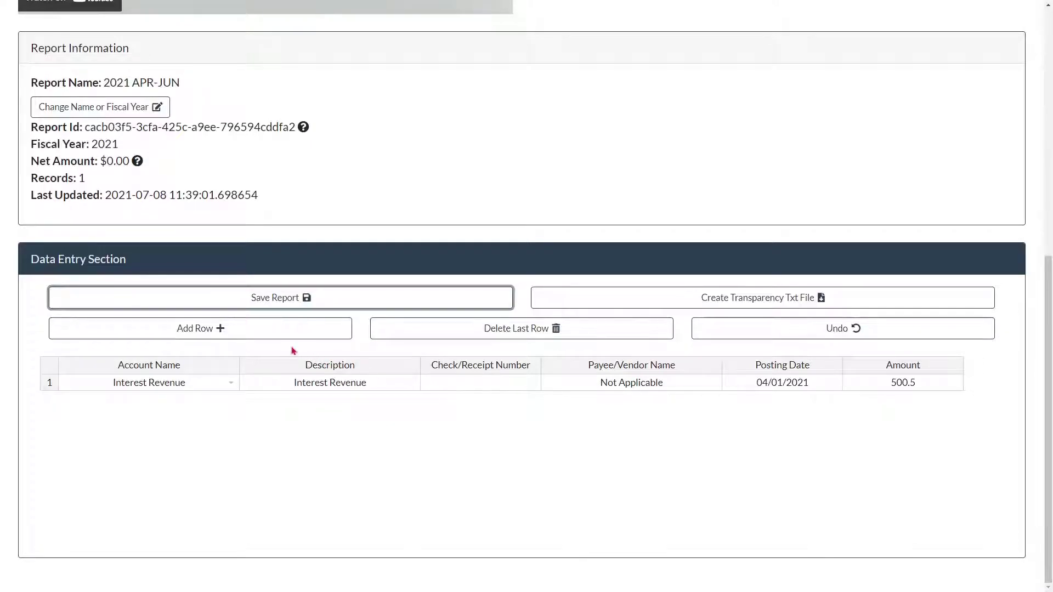
- Add three empty rows below row 1 of the data entry table
{"action": "left_click", "coordinate": [232, 334]}
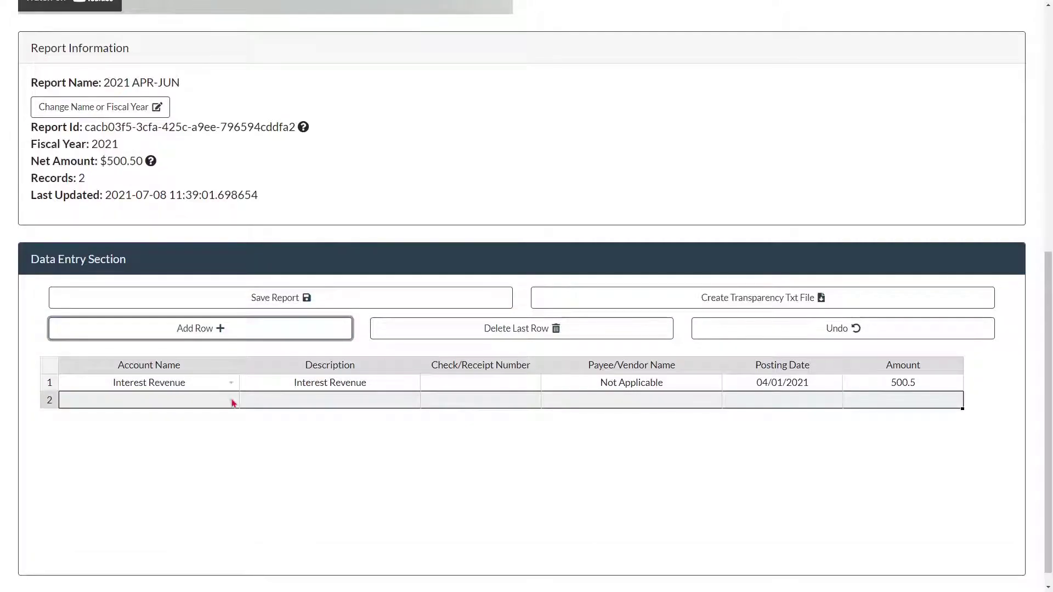
{"action": "left_click", "coordinate": [235, 331]}
{"action": "left_click", "coordinate": [235, 331]}
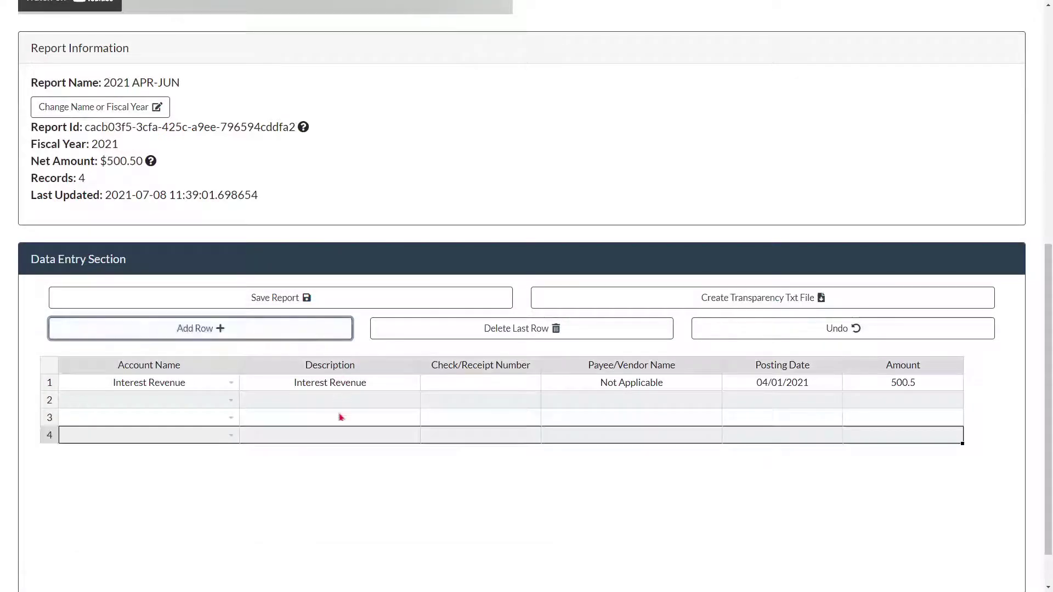
- Delete the last two rows of the data entry table and add two empty rows back
{"action": "left_click", "coordinate": [481, 335]}
{"action": "left_click", "coordinate": [481, 336]}
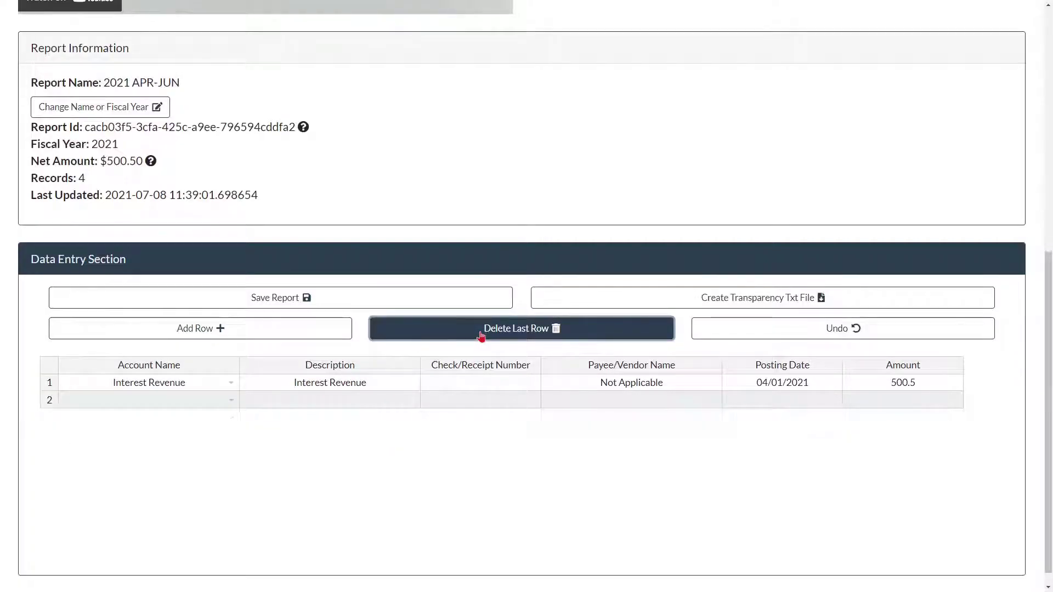
{"action": "left_click", "coordinate": [279, 336]}
{"action": "left_click", "coordinate": [279, 335]}
- Delete the empty row 3 from the data entry table
{"action": "left_click", "coordinate": [306, 436]}
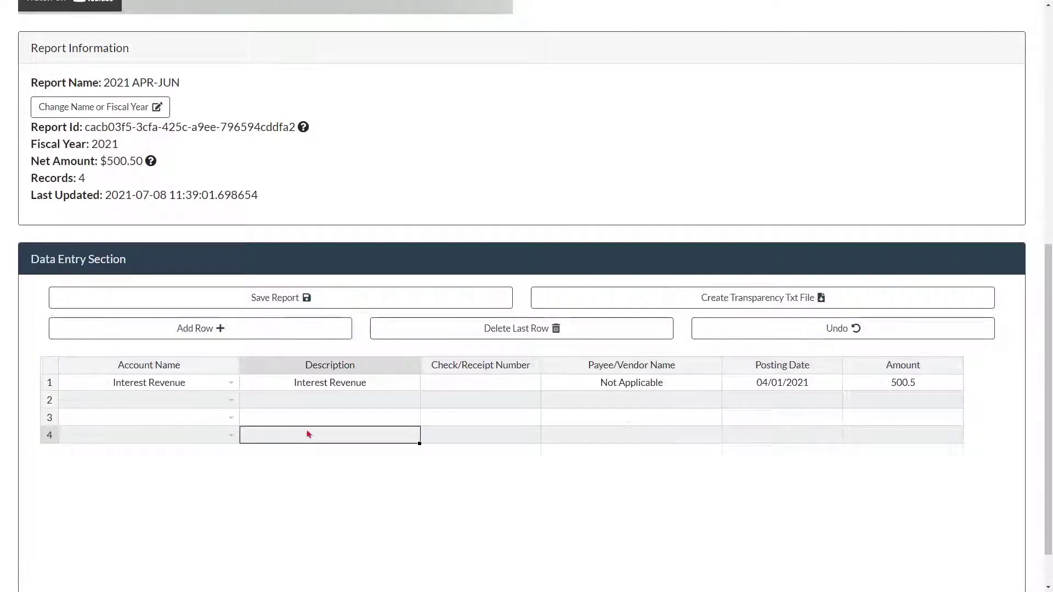
{"action": "left_click", "coordinate": [317, 421]}
{"action": "right_click", "coordinate": [317, 424]}
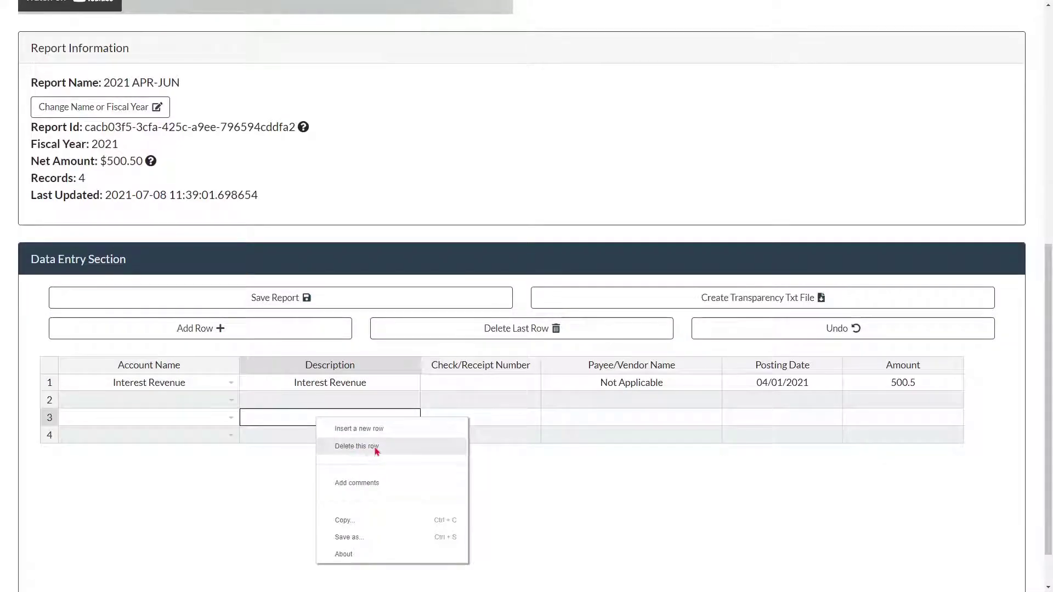
{"action": "left_click", "coordinate": [376, 447]}
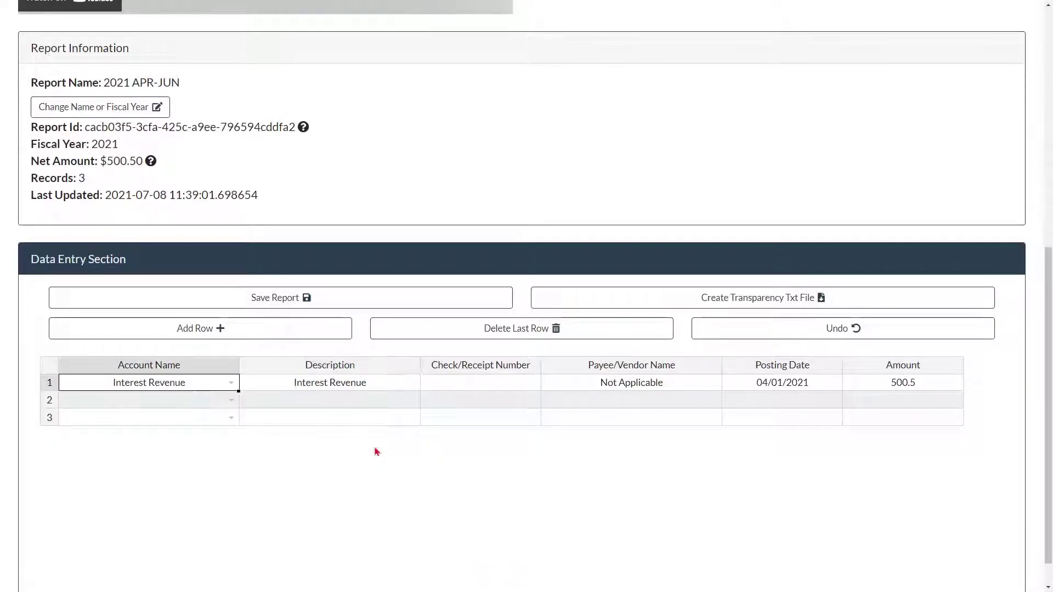
- Set the account name of rows 2 and 3 to Supplies
{"action": "left_click", "coordinate": [232, 402]}
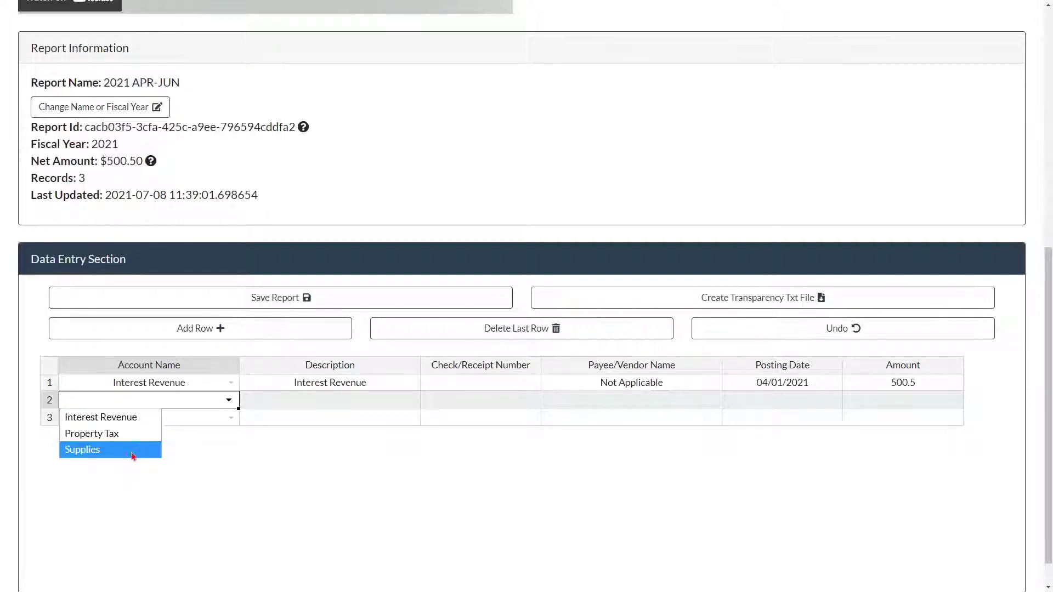
{"action": "left_click", "coordinate": [133, 456]}
{"action": "left_click", "coordinate": [234, 418]}
{"action": "left_click", "coordinate": [132, 469]}
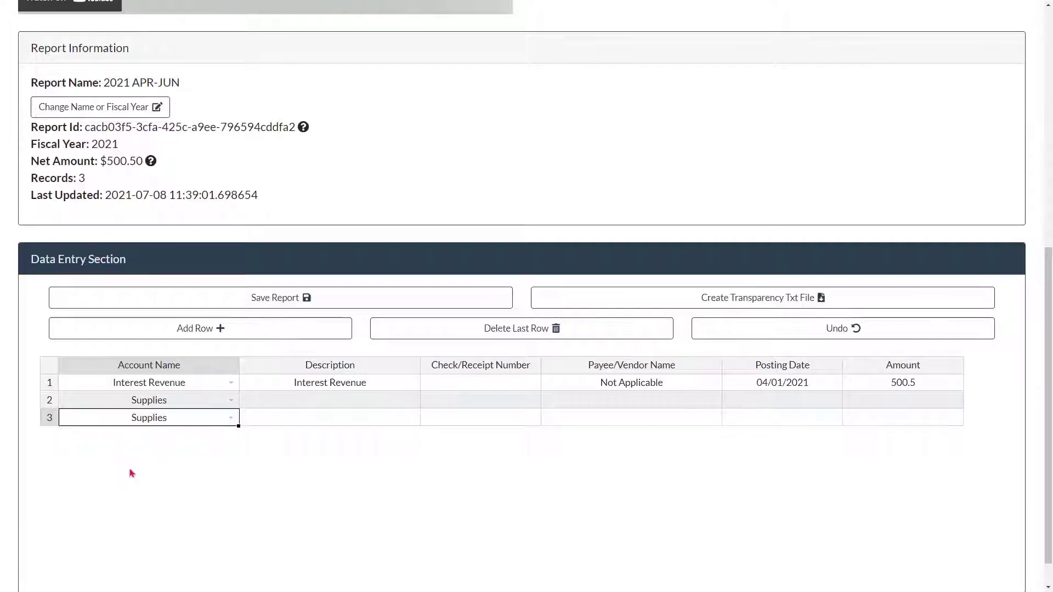
- Enter the description Dry Erase Markers in row 2 and Copy Paper in row 3
{"action": "left_click", "coordinate": [352, 406]}
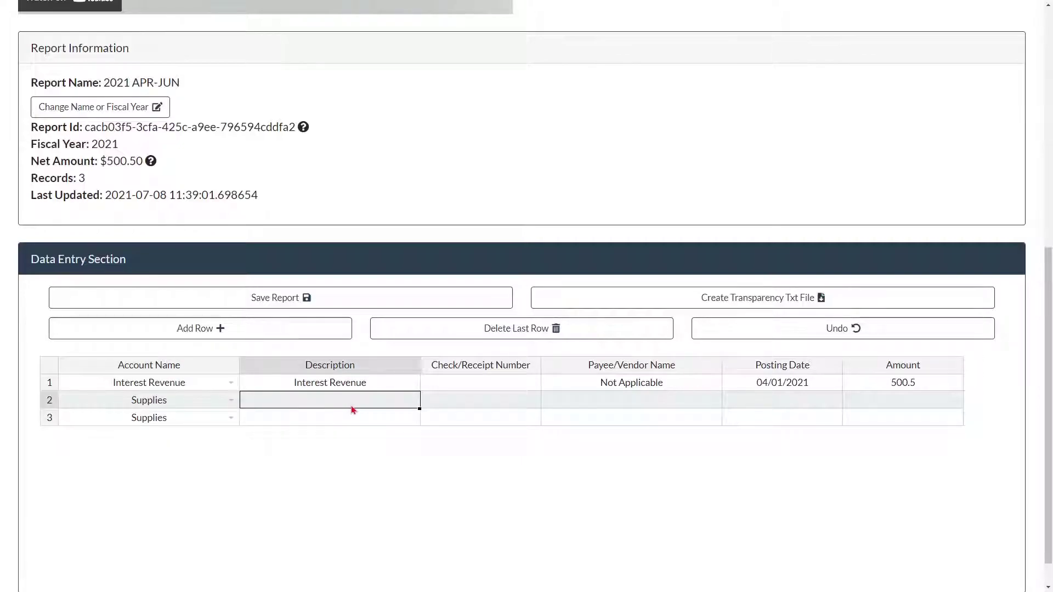
{"action": "type", "text": "Copy Mark"}
{"action": "type", "text": "Dry Erase Mar"}
{"action": "key", "text": "Return"}
{"action": "type", "text": "Copy Paper"}
- Enter the payee/vendor name Office Max in row 2 and Amazon in row 3
{"action": "key", "text": "Tab"}
{"action": "key", "text": "Tab"}
{"action": "key", "text": "Up"}
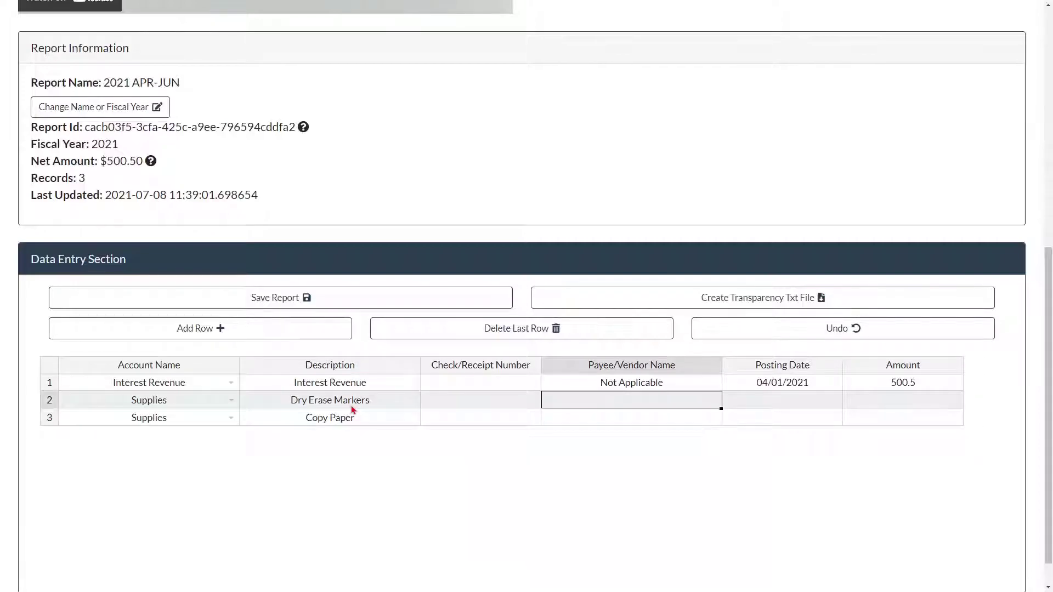
{"action": "type", "text": "Office Max"}
{"action": "key", "text": "Return"}
{"action": "type", "text": "Amazon"}
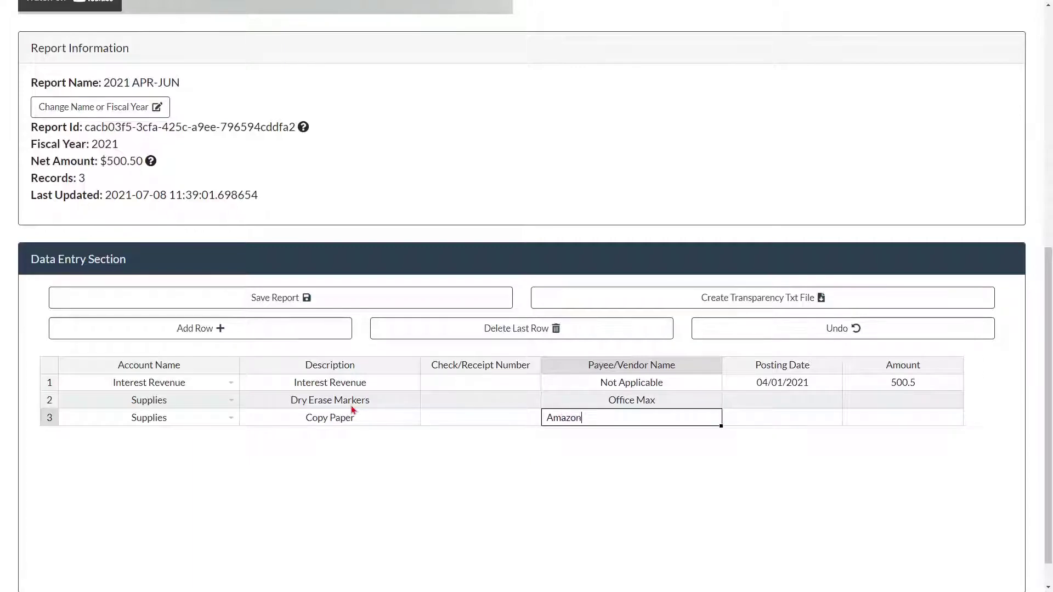
- Set the posting date to 05/02/2021 in row 2 and 06/20/2021 in row 3
{"action": "key", "text": "Tab"}
{"action": "key", "text": "Up"}
{"action": "type", "text": "05/02"}
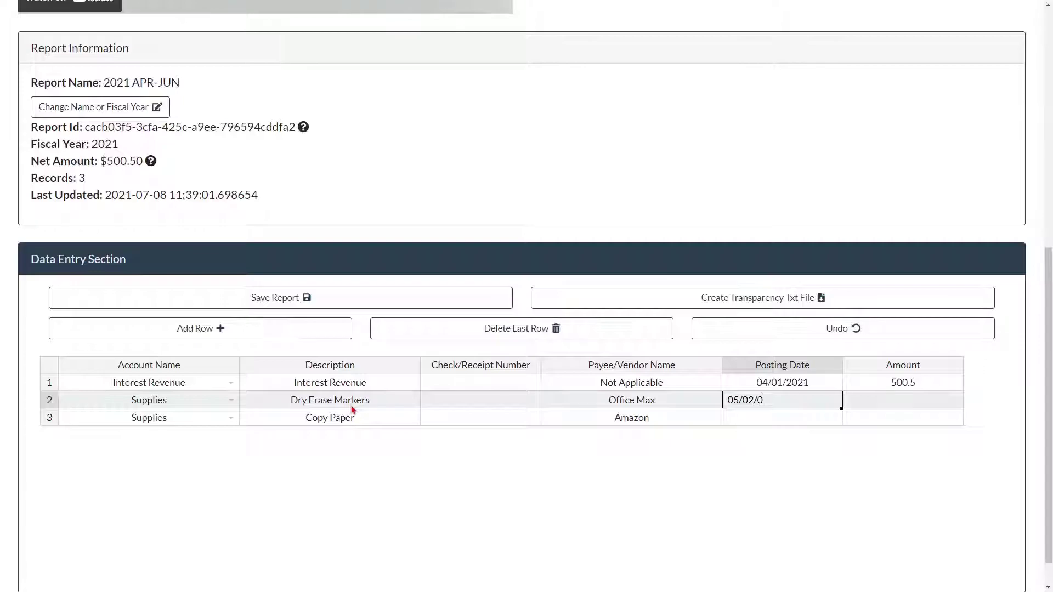
{"action": "type", "text": "/20201"}
{"action": "key", "text": "Return"}
{"action": "type", "text": "06/20/20"}
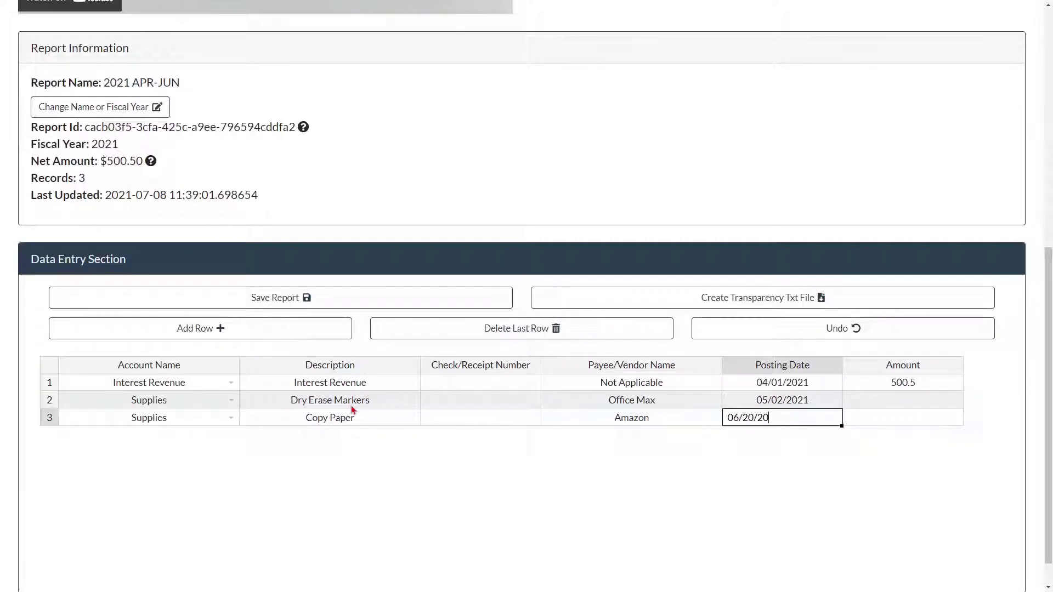
{"action": "type", "text": "21"}
- Set the amount to 15.20 in row 2 and 63.57 in row 3
{"action": "key", "text": "Tab"}
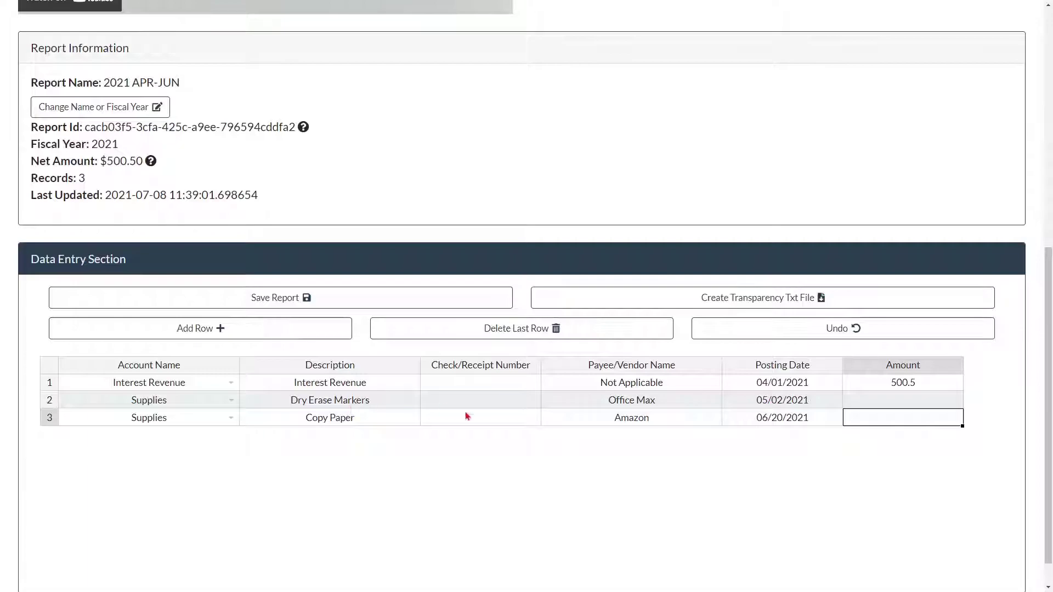
{"action": "left_click", "coordinate": [873, 402]}
{"action": "type", "text": "15.20"}
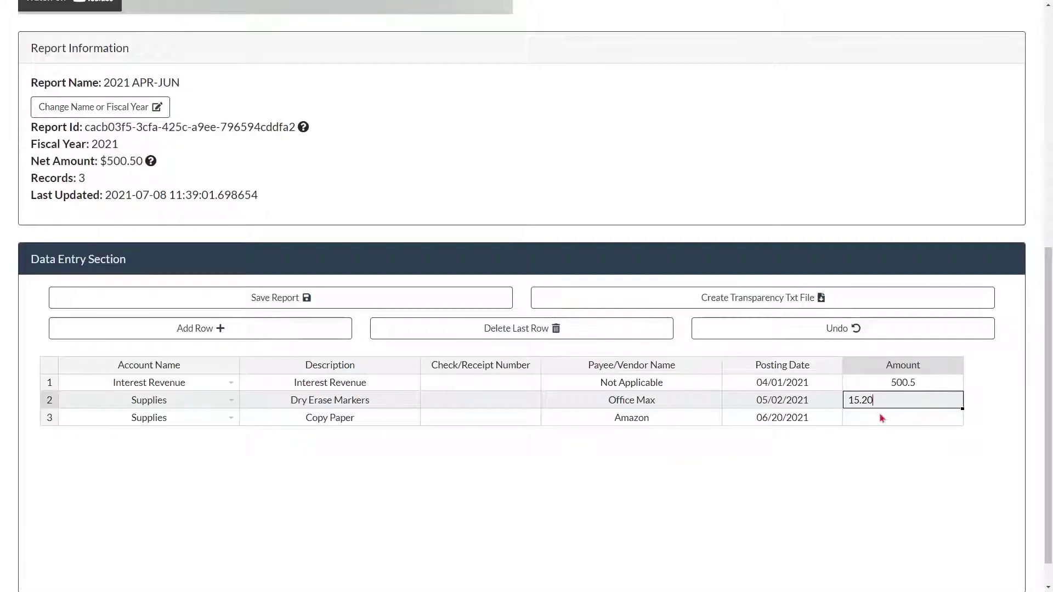
{"action": "left_click", "coordinate": [881, 419]}
{"action": "type", "text": "63.57"}
{"action": "left_click", "coordinate": [782, 383]}
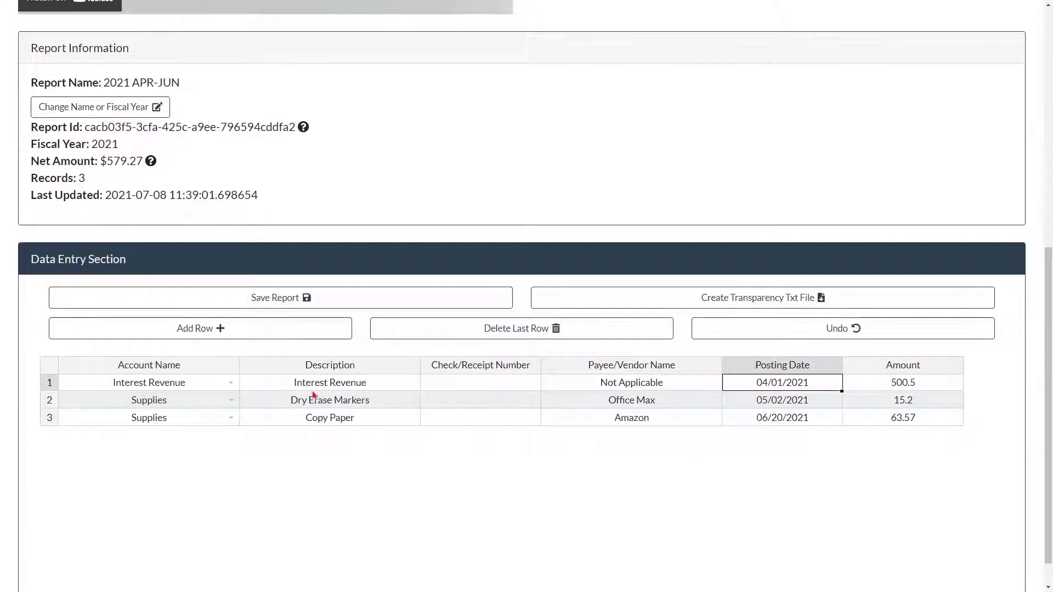
- Save the report and create its transparency txt file for download
{"action": "left_click", "coordinate": [283, 306]}
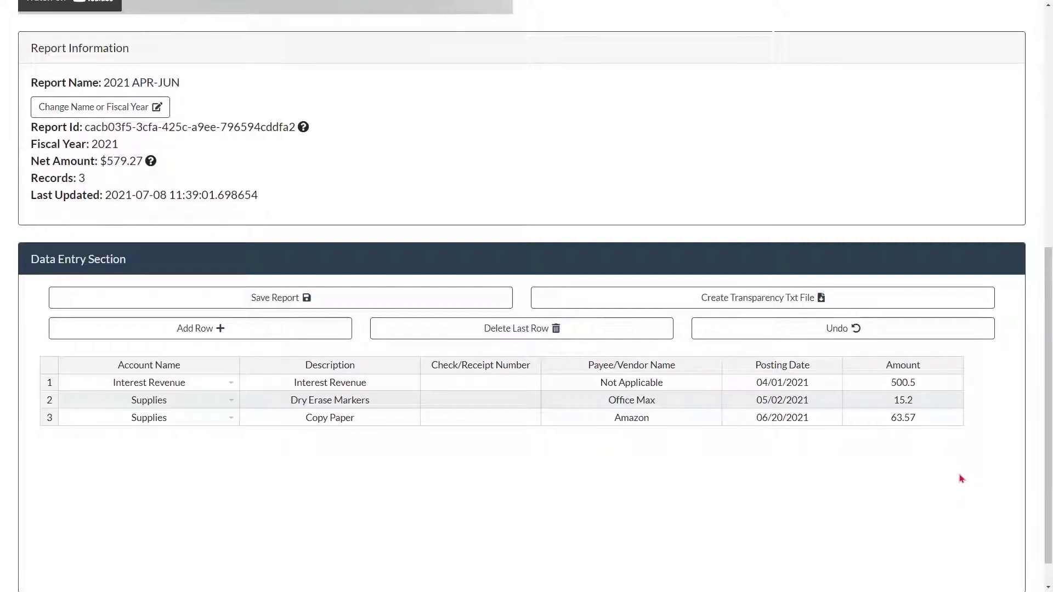
{"action": "left_click", "coordinate": [723, 300]}
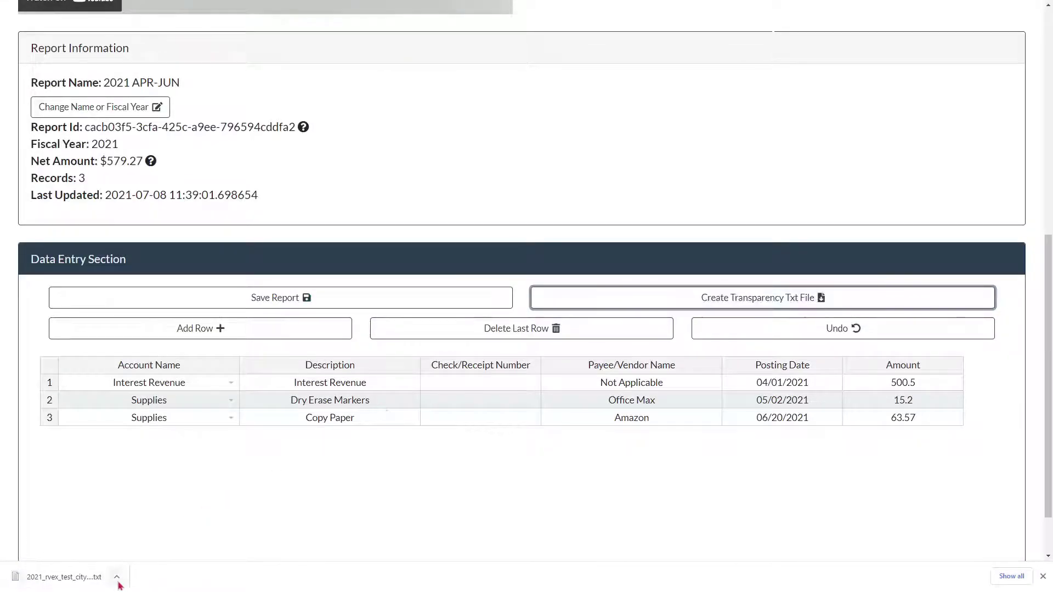
- Open the downloaded 2021_rvex_test_city_2_2021-04-01_to_2021-06-20.txt from its folder, examine its pipe-delimited records, and close it
{"action": "right_click", "coordinate": [87, 583]}
{"action": "left_click", "coordinate": [137, 540]}
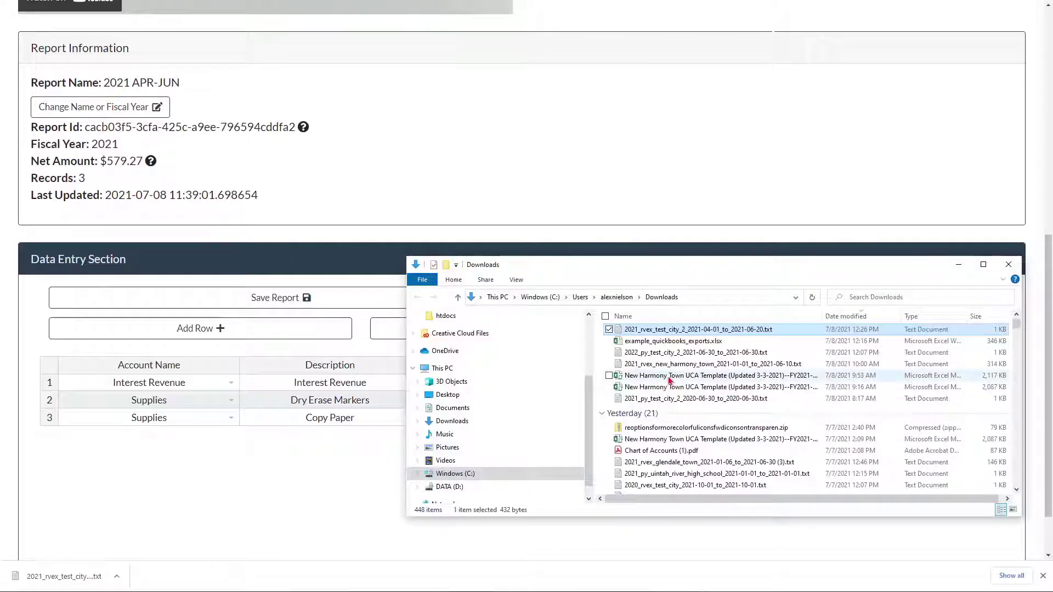
{"action": "double_click", "coordinate": [779, 330]}
{"action": "left_click_drag", "start_coordinate": [643, 177], "coordinate": [830, 162]}
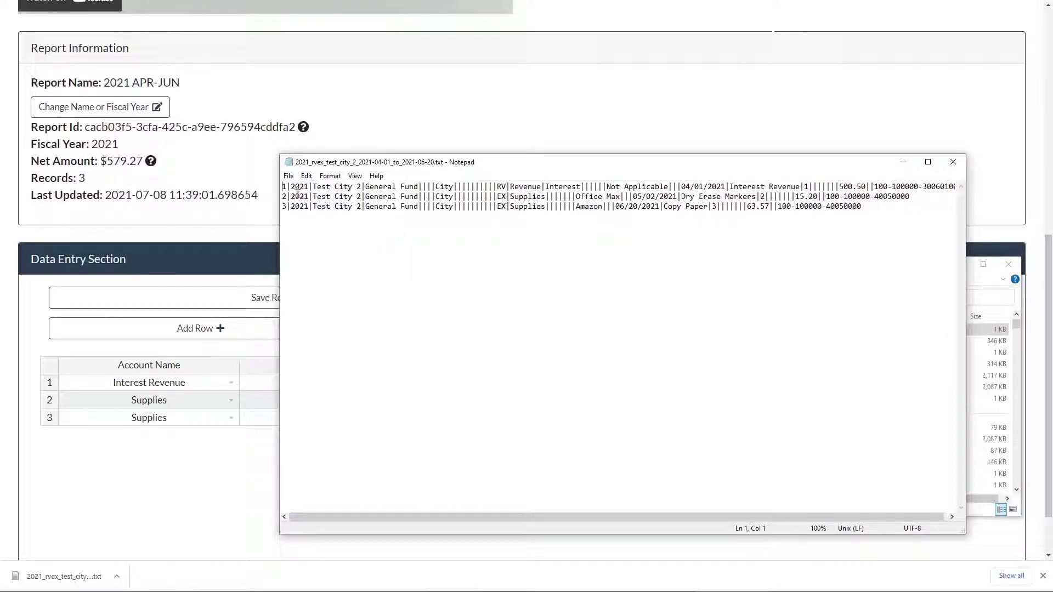
{"action": "left_click_drag", "start_coordinate": [282, 187], "coordinate": [763, 187]}
{"action": "left_click", "coordinate": [886, 213]}
{"action": "left_click_drag", "start_coordinate": [568, 213], "coordinate": [239, 180]}
{"action": "left_click", "coordinate": [412, 248]}
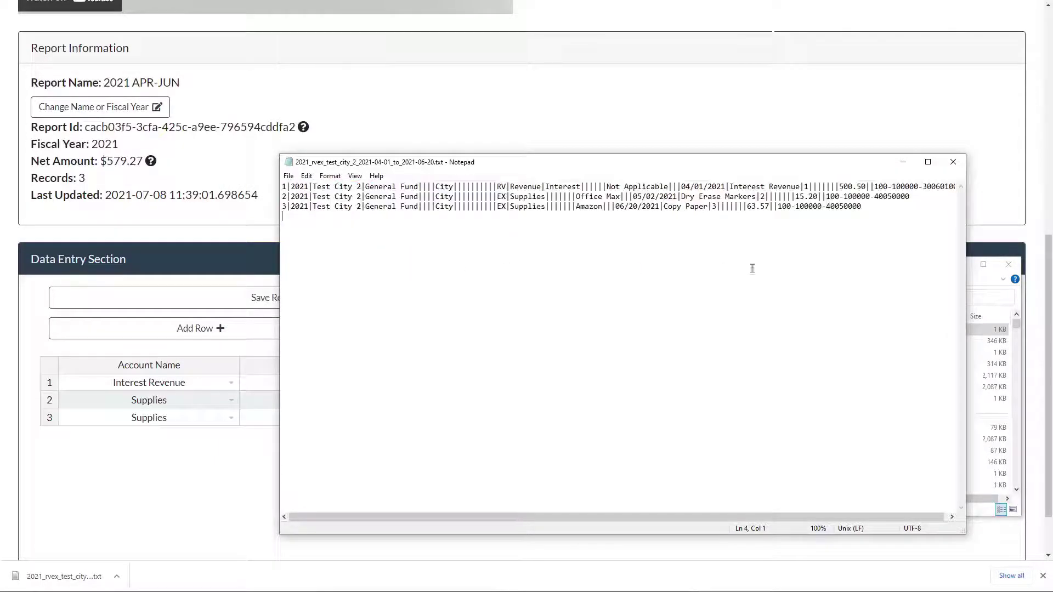
{"action": "left_click", "coordinate": [953, 162]}
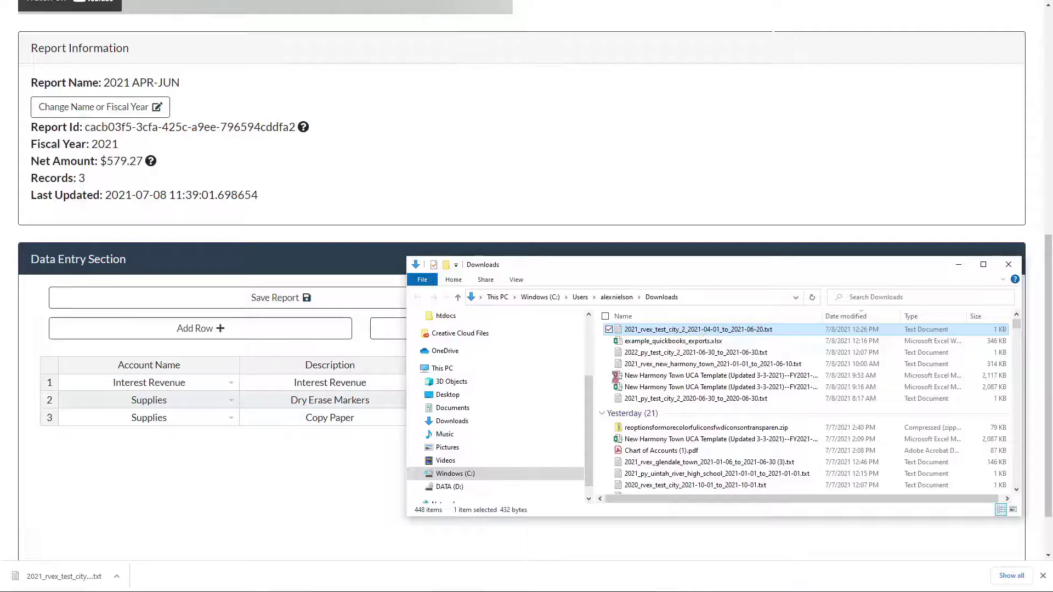
{"action": "right_click", "coordinate": [700, 329]}
{"action": "left_click", "coordinate": [630, 301]}
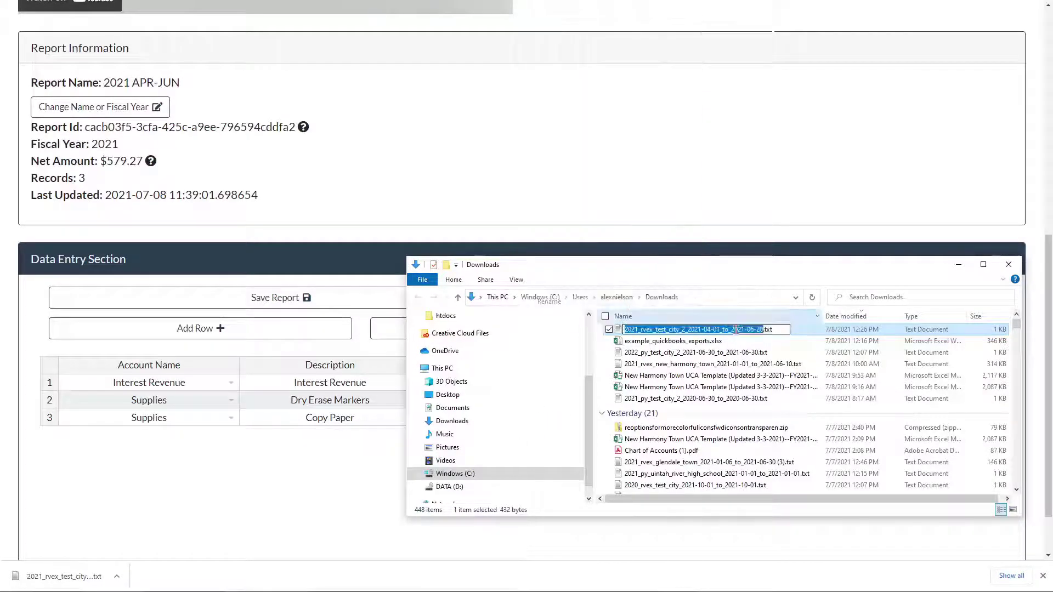
{"action": "left_click", "coordinate": [806, 321]}
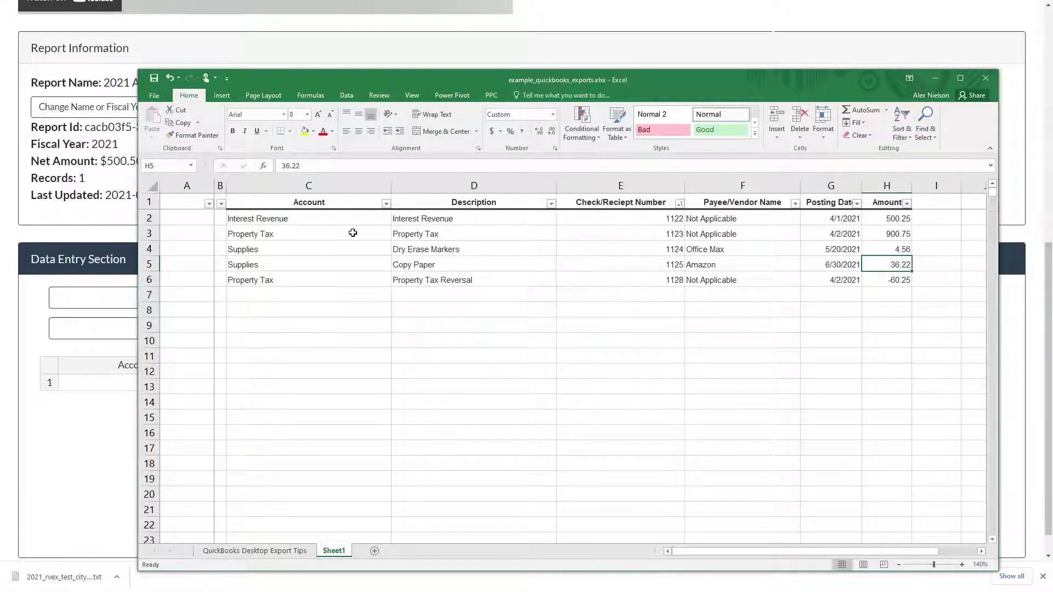
- Copy the transaction data in rows 2 to 6, from Account through Amount, in the example_quickbooks_exports.xlsx workbook in Excel
{"action": "left_click_drag", "start_coordinate": [333, 218], "coordinate": [325, 294]}
{"action": "left_click_drag", "start_coordinate": [494, 222], "coordinate": [547, 250]}
{"action": "left_click_drag", "start_coordinate": [652, 219], "coordinate": [647, 277]}
{"action": "left_click_drag", "start_coordinate": [762, 220], "coordinate": [777, 288]}
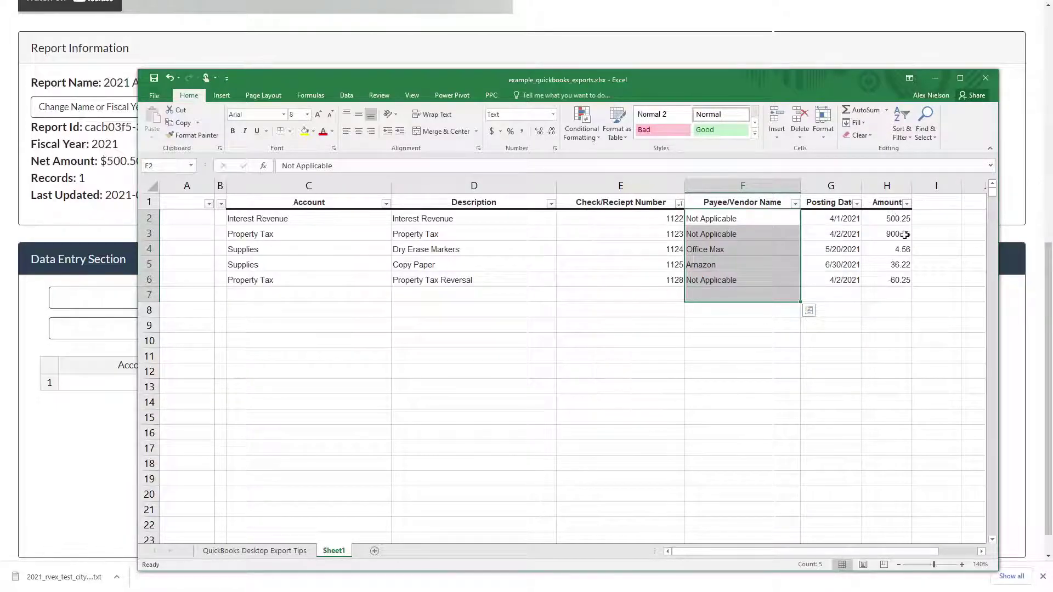
{"action": "left_click_drag", "start_coordinate": [288, 219], "coordinate": [874, 279]}
{"action": "key", "text": "ctrl+c"}
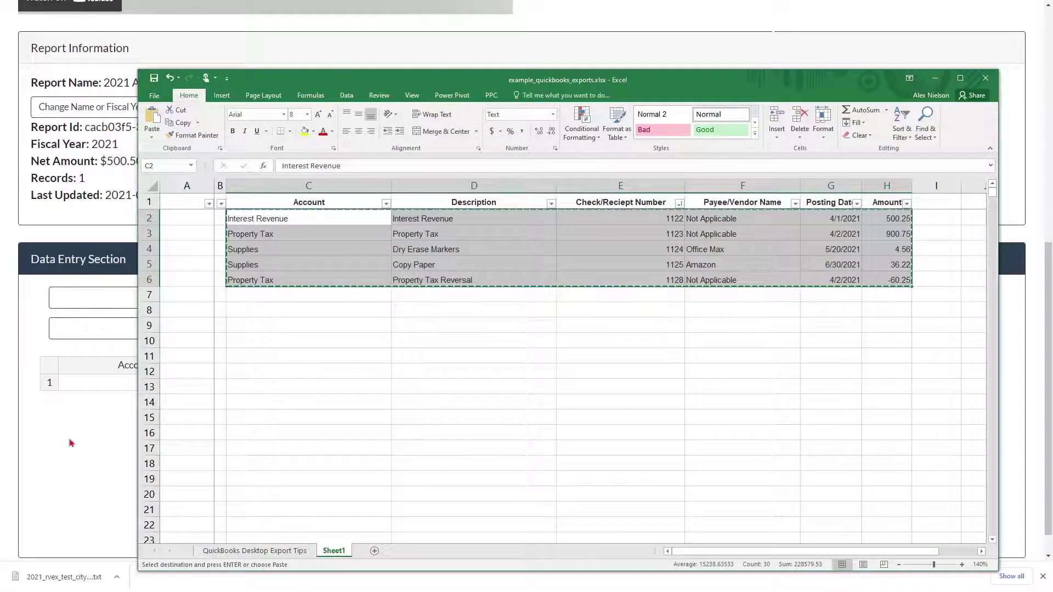
- Switch to the web report and paste the copied transactions into the data entry table, starting at row 1's account name
{"action": "left_click", "coordinate": [70, 444]}
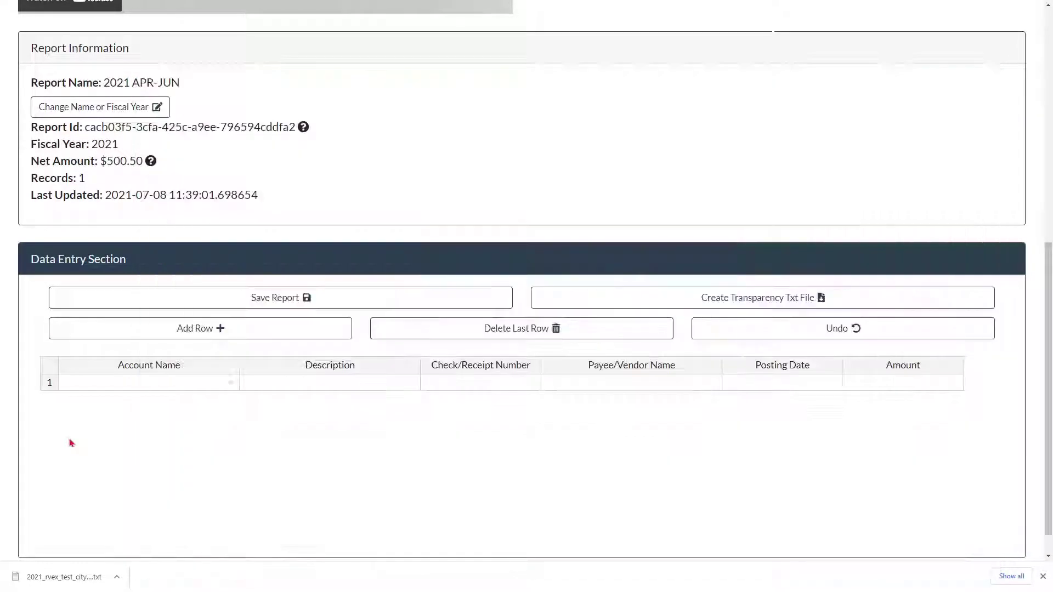
{"action": "left_click", "coordinate": [143, 389]}
{"action": "right_click", "coordinate": [143, 389]}
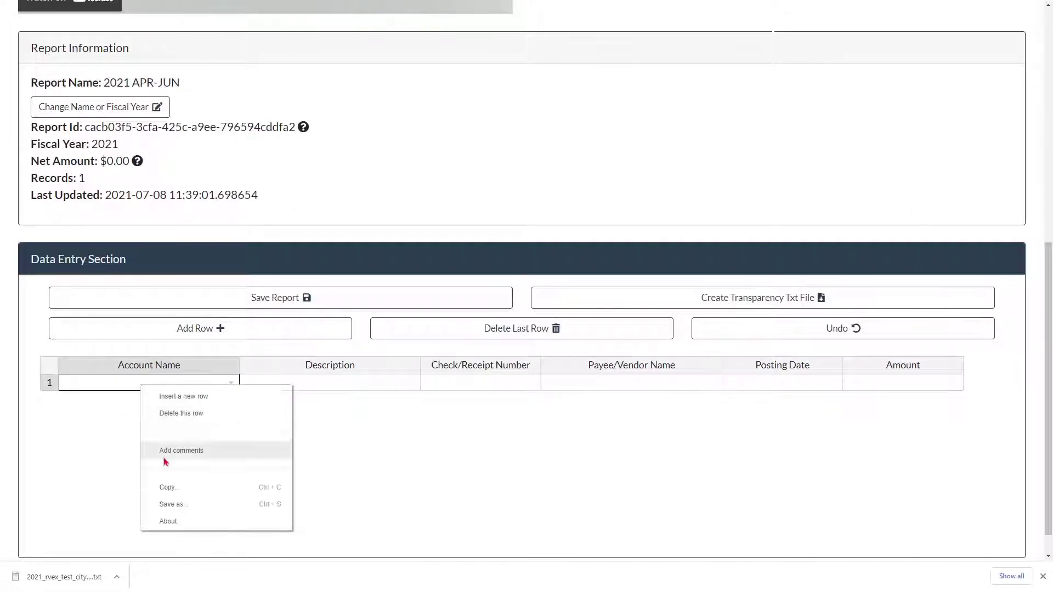
{"action": "left_click", "coordinate": [125, 393]}
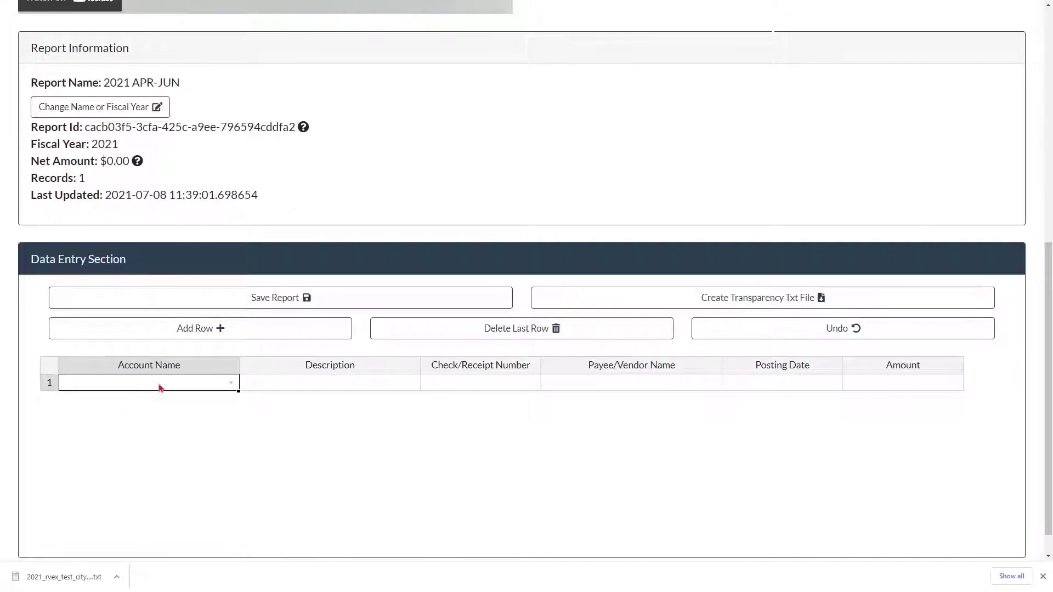
{"action": "key", "text": "ctrl+v"}
{"action": "left_click", "coordinate": [596, 509]}
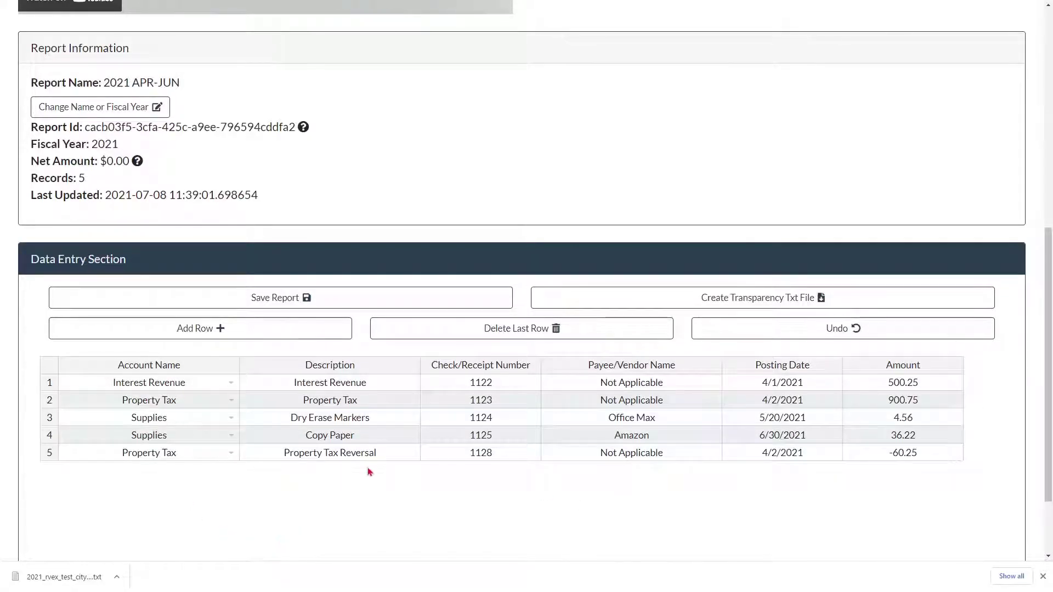
- Save the report with the pasted transactions and create a new transparency txt file
{"action": "left_click", "coordinate": [327, 305]}
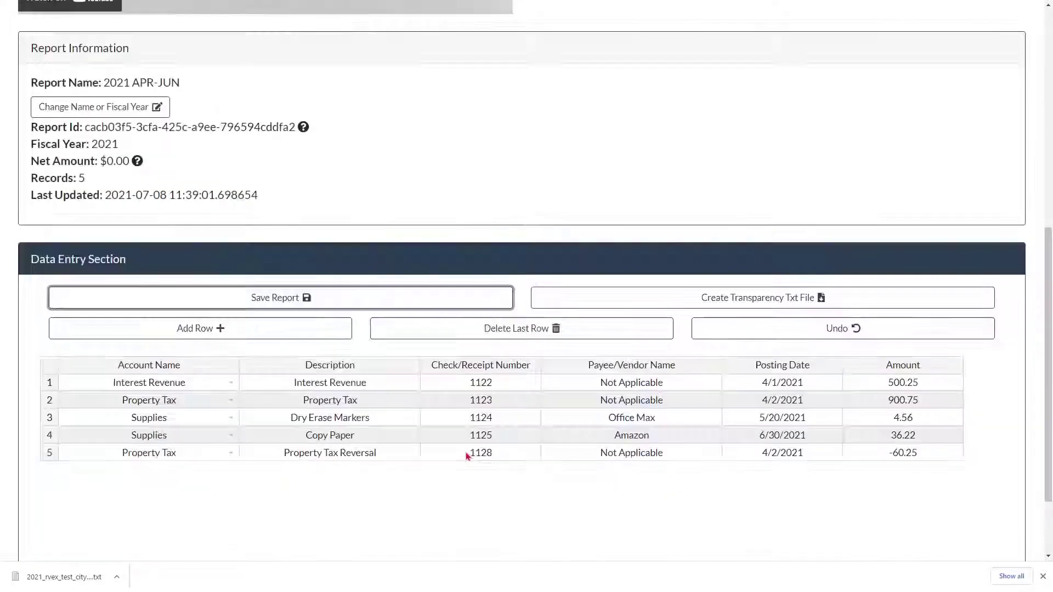
{"action": "left_click", "coordinate": [692, 303]}
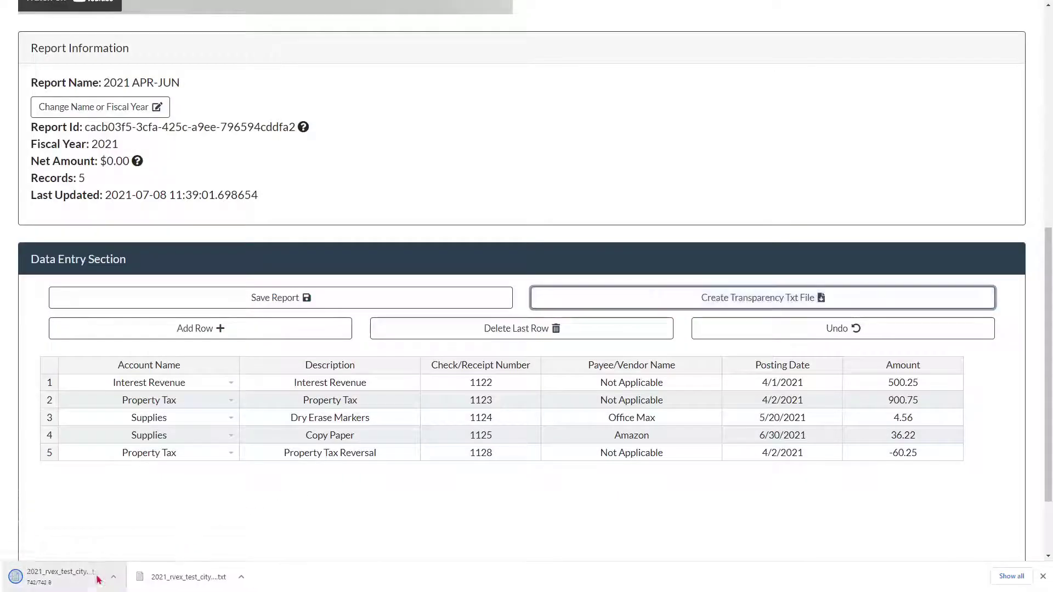
- Open the new 2021_rvex_test_city_2_2021-04-01_to_2021-06-30.txt from its folder, examine its records, and close it
{"action": "left_click", "coordinate": [117, 578]}
{"action": "left_click", "coordinate": [189, 528]}
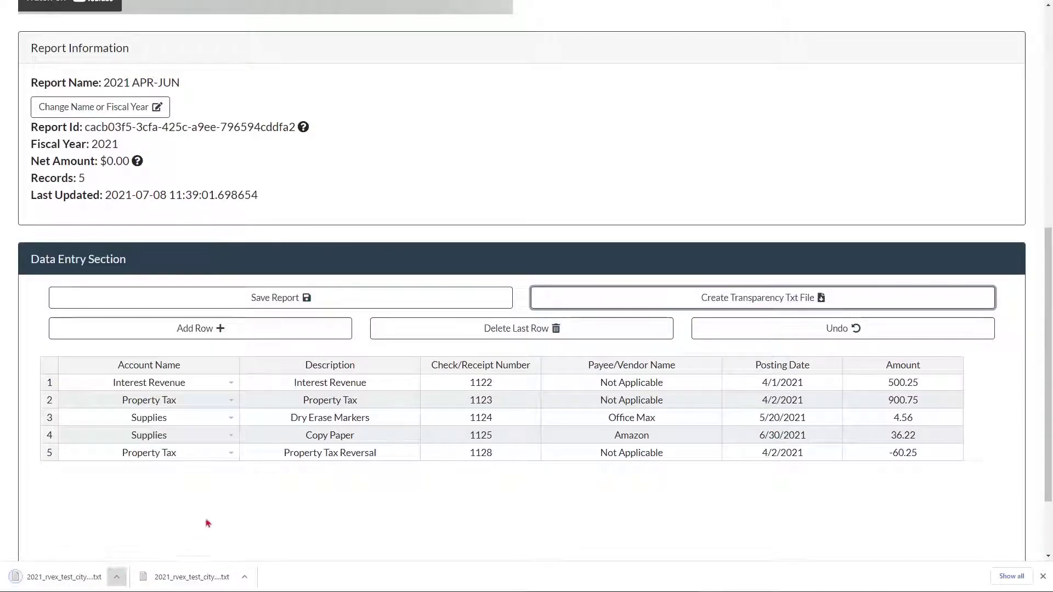
{"action": "double_click", "coordinate": [655, 351]}
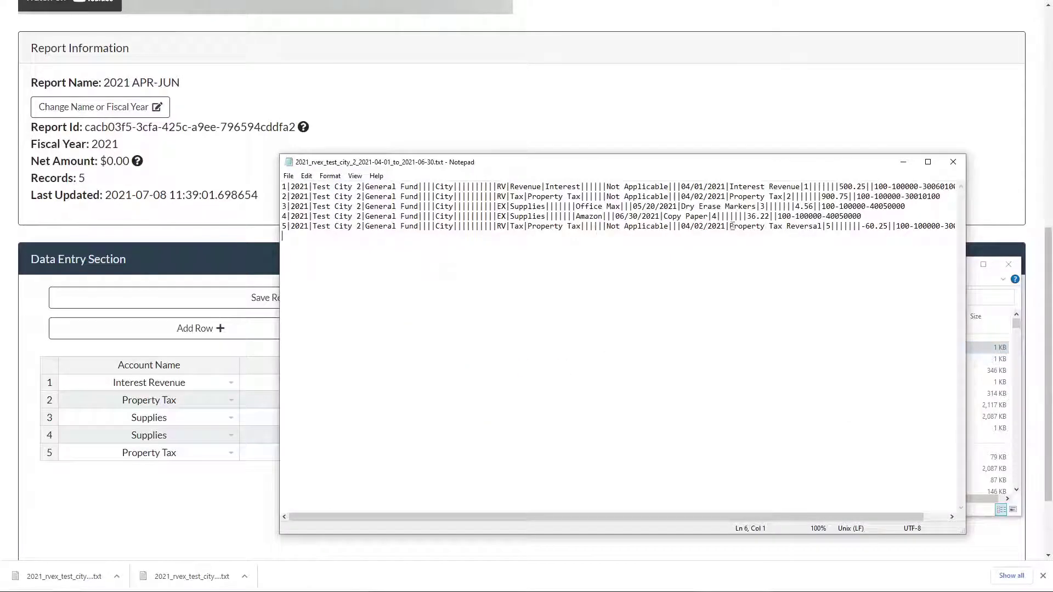
{"action": "key", "text": "ctrl+a"}
{"action": "left_click", "coordinate": [409, 227]}
{"action": "left_click", "coordinate": [954, 162]}
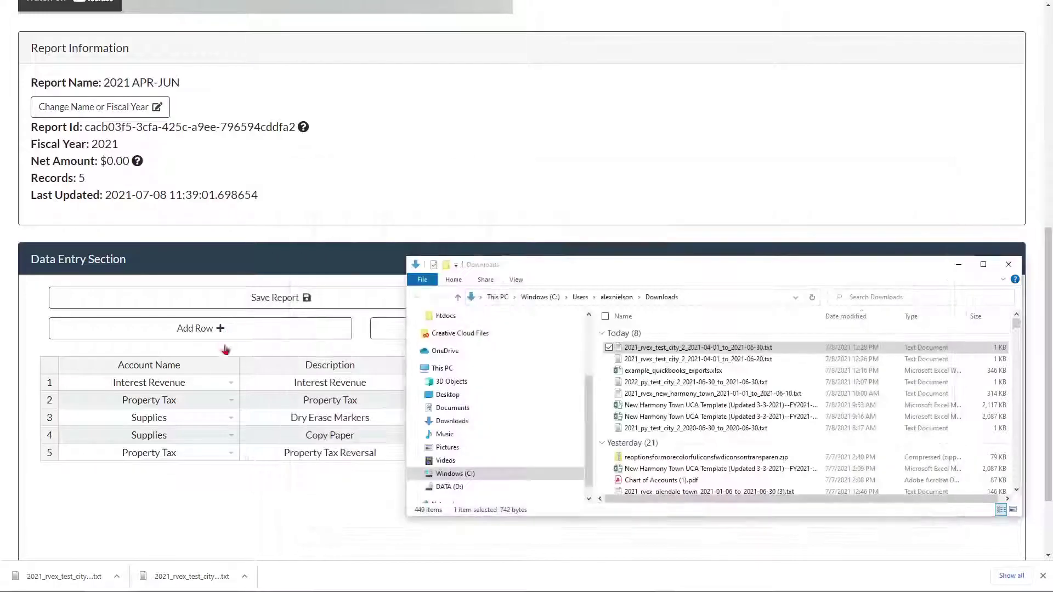
- Return to the web report, refresh its summary from the table, and check the net amount, record count and last-updated time
{"action": "left_click", "coordinate": [275, 405]}
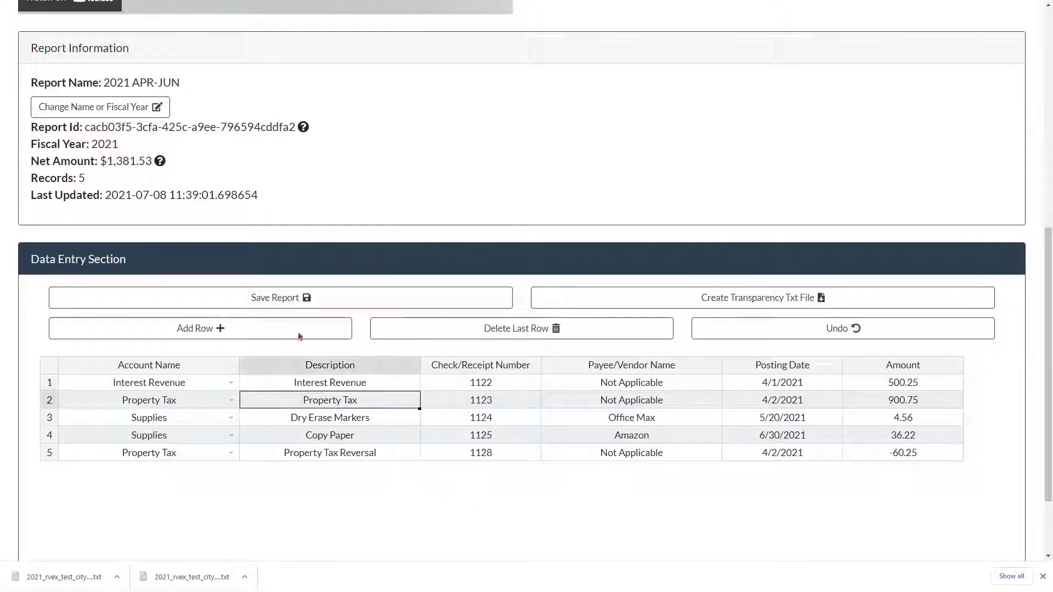
{"action": "left_click_drag", "start_coordinate": [31, 161], "coordinate": [154, 162]}
{"action": "left_click_drag", "start_coordinate": [86, 180], "coordinate": [87, 181]}
{"action": "left_click", "coordinate": [199, 196]}
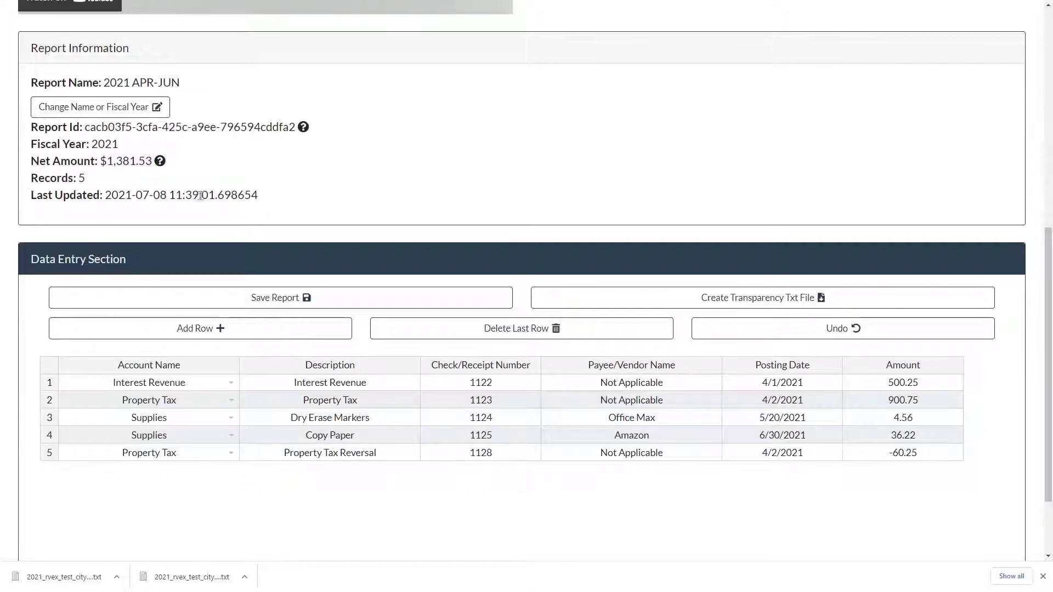